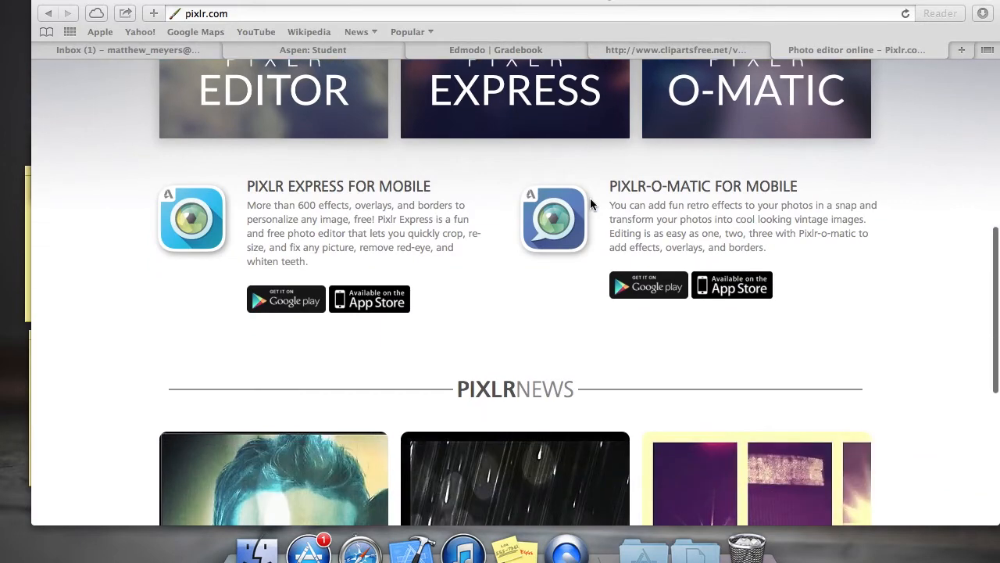
Step: Open the Pixlr Editor from the Pixlr home page
scroll(592, 203, "up", 8)
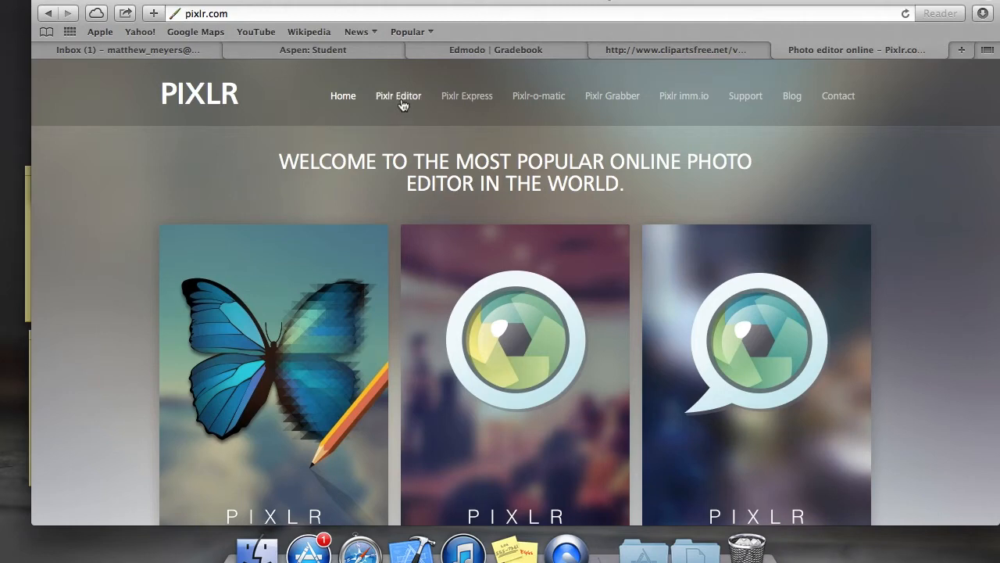
left_click(400, 100)
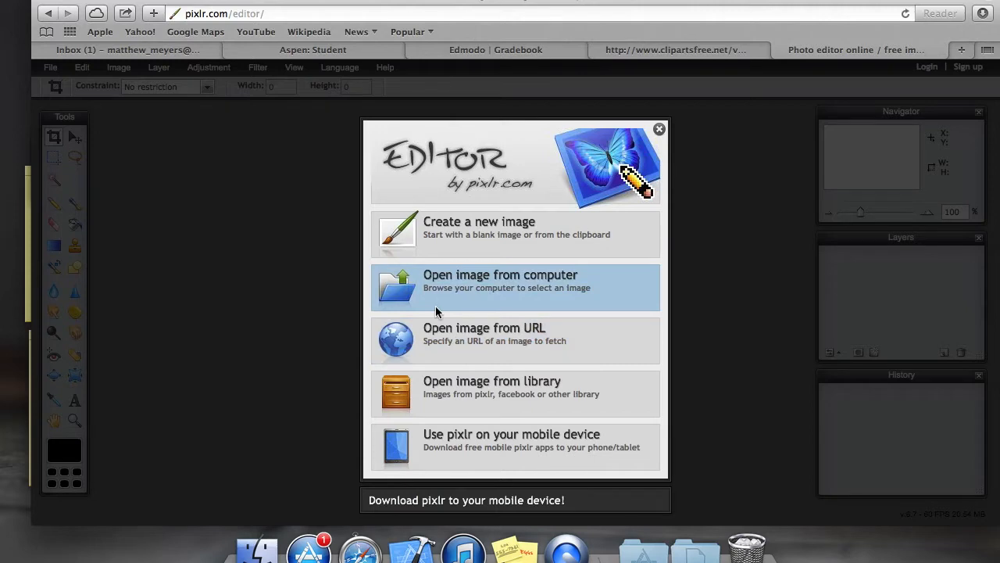
Step: Switch to the "vector surf board free" image results and preview the clipart with the black and red surfboards
left_click(646, 53)
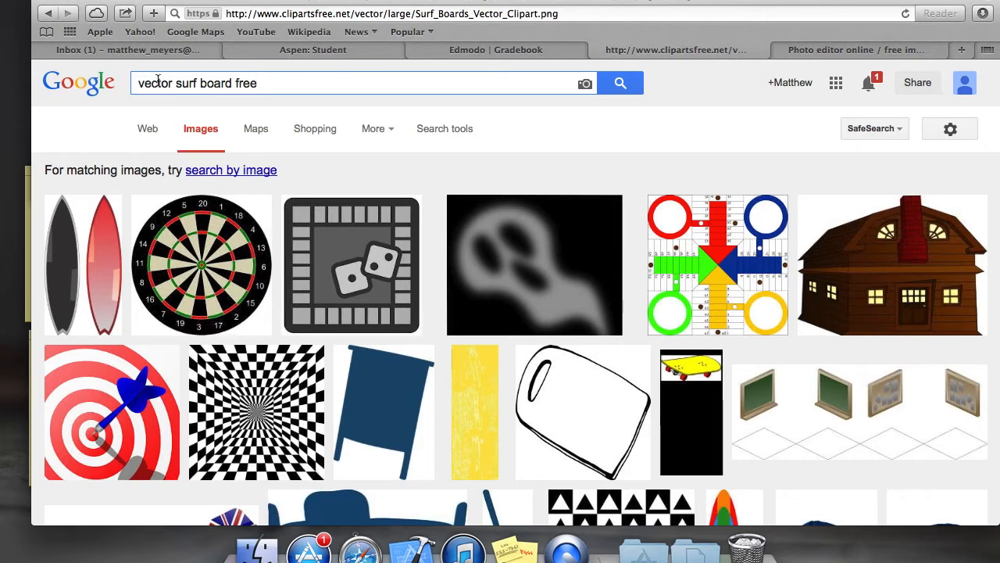
scroll(157, 248, "down", 5)
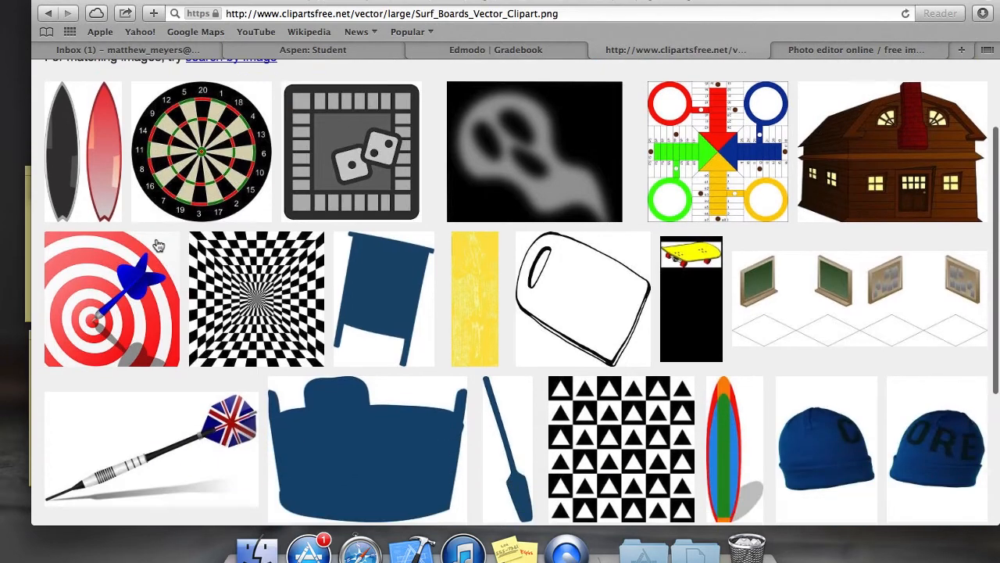
scroll(158, 246, "down", 1)
scroll(159, 246, "up", 6)
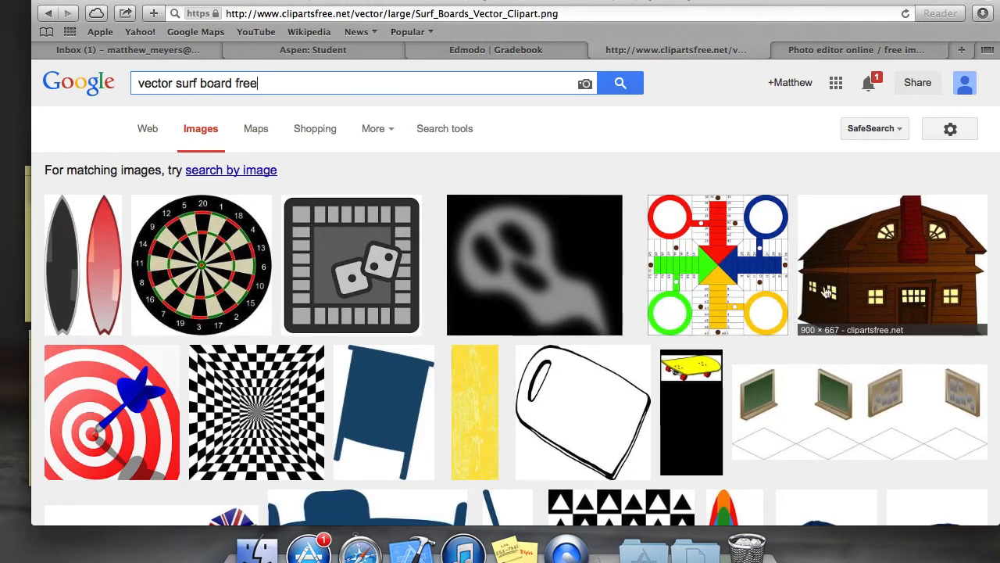
left_click(85, 273)
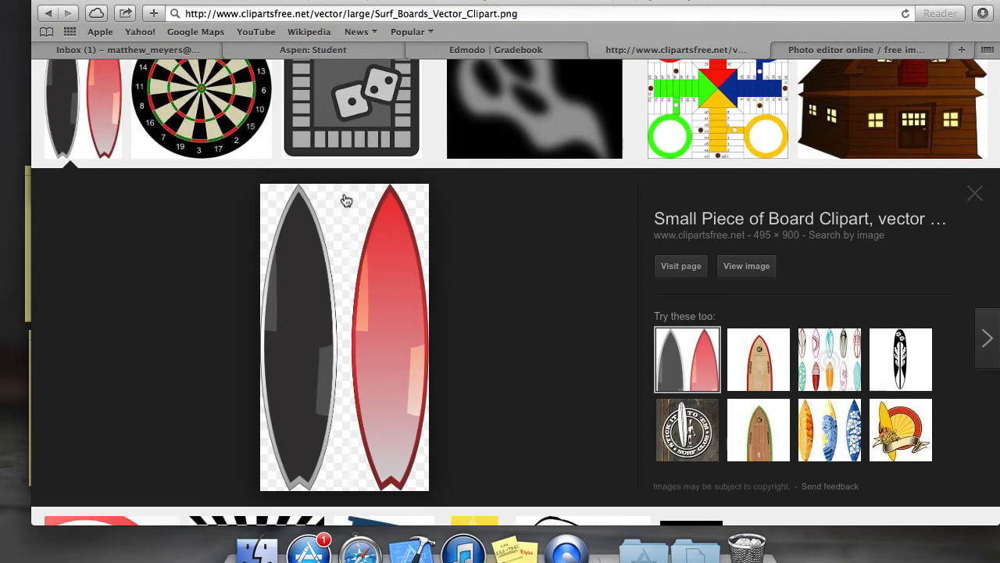
Step: Save the surfboard image to the Desktop as Surf_Boards_Vector_Clipart, replacing the existing file
right_click(339, 255)
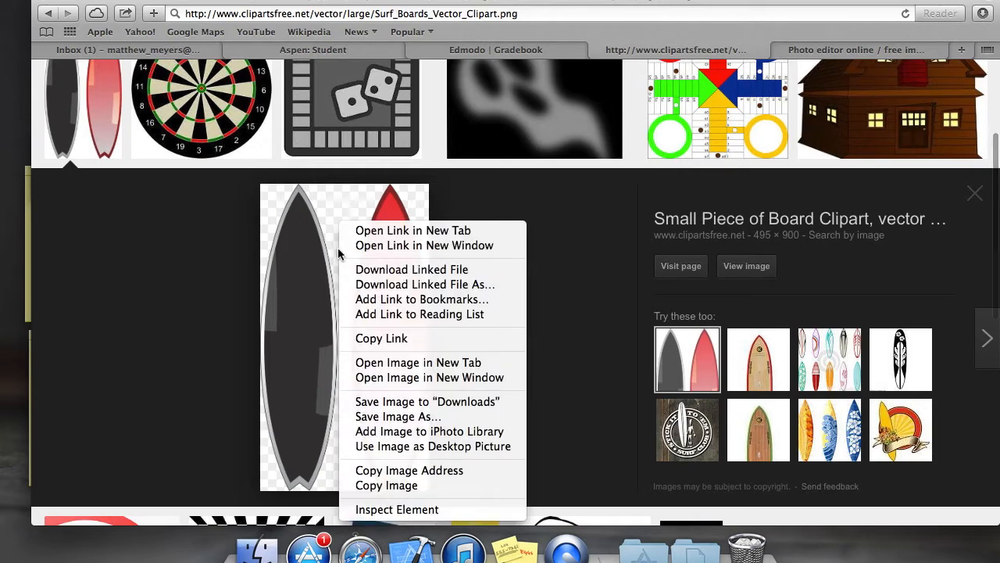
left_click(363, 416)
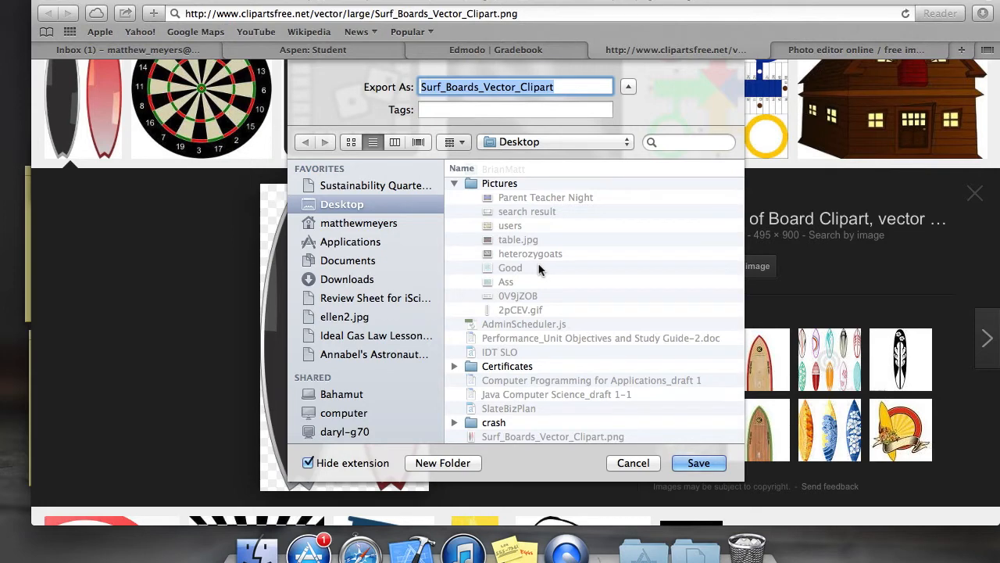
key("Return")
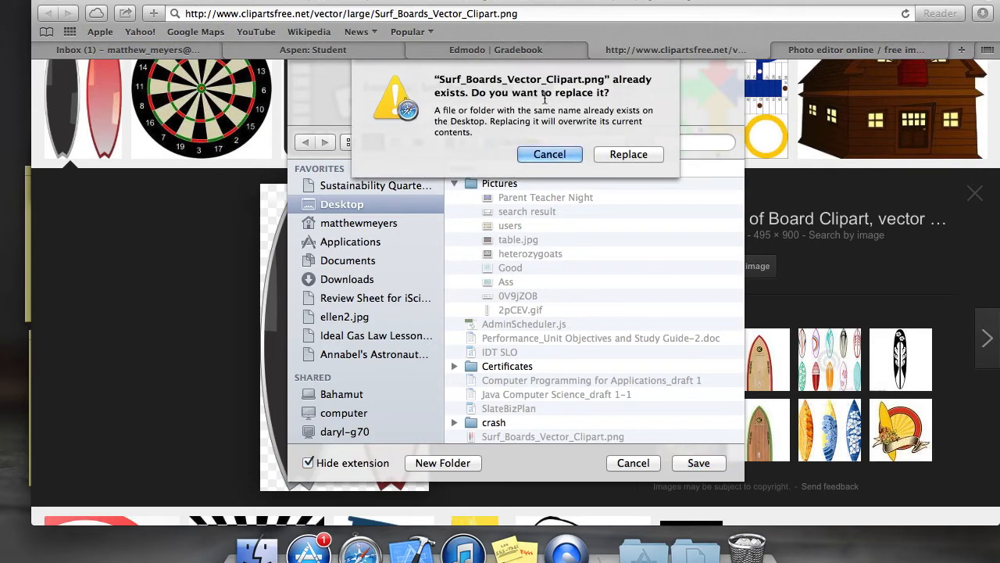
left_click(621, 154)
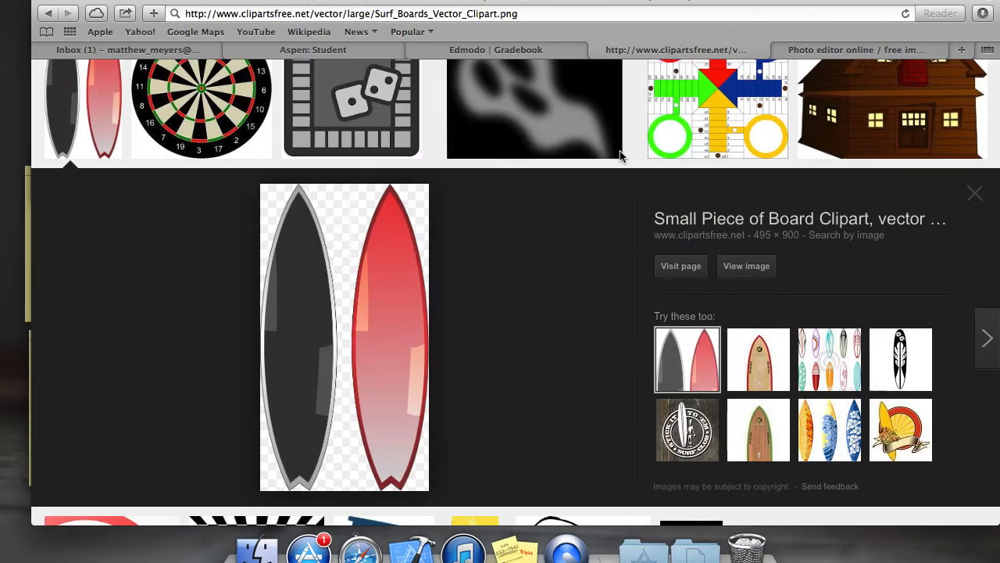
Step: Return to Pixlr Editor and open Surf_Boards_Vector_Clipart from the computer's Desktop
left_click(840, 53)
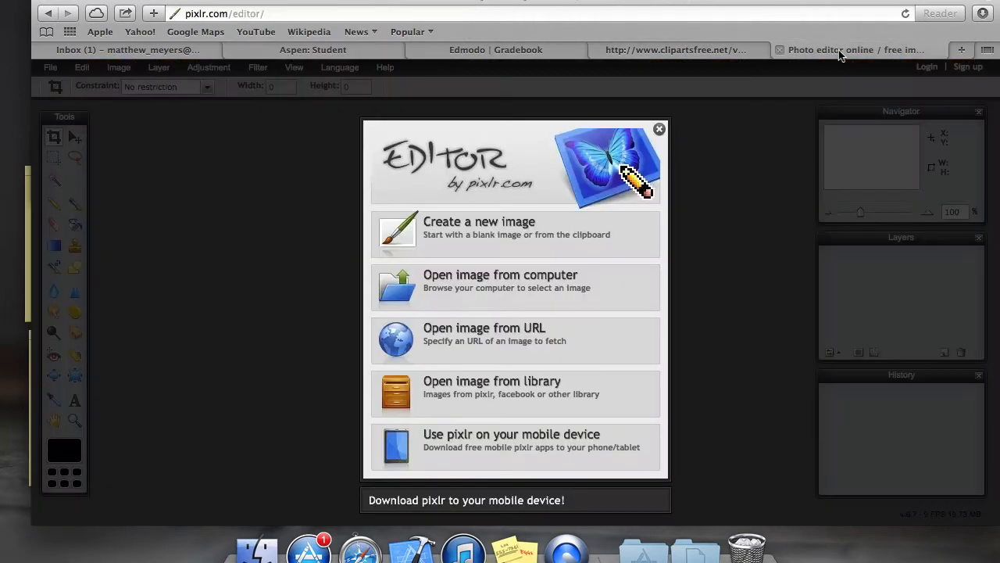
left_click(521, 285)
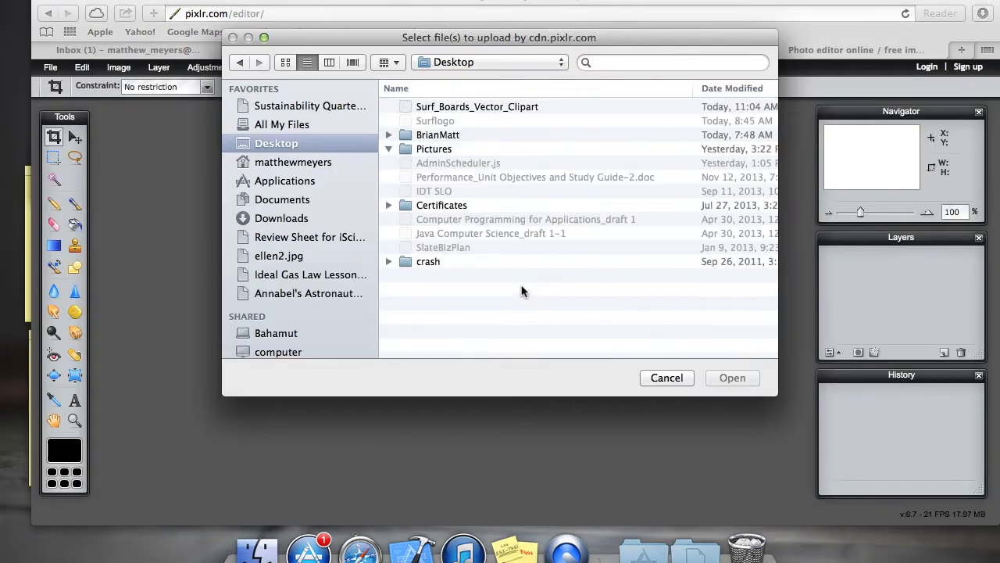
scroll(456, 107, "down", 2)
scroll(456, 102, "up", 2)
left_click(457, 106)
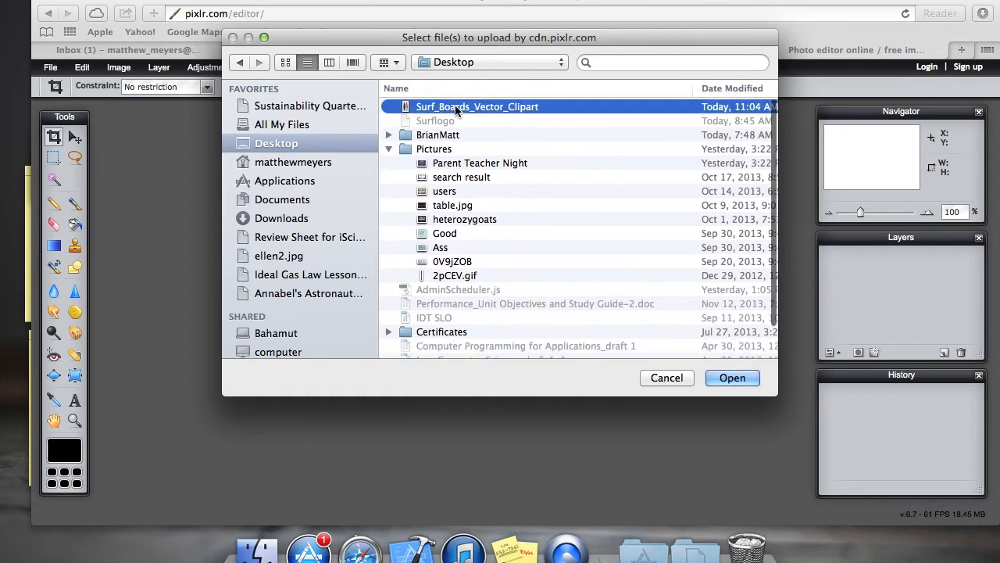
double_click(455, 106)
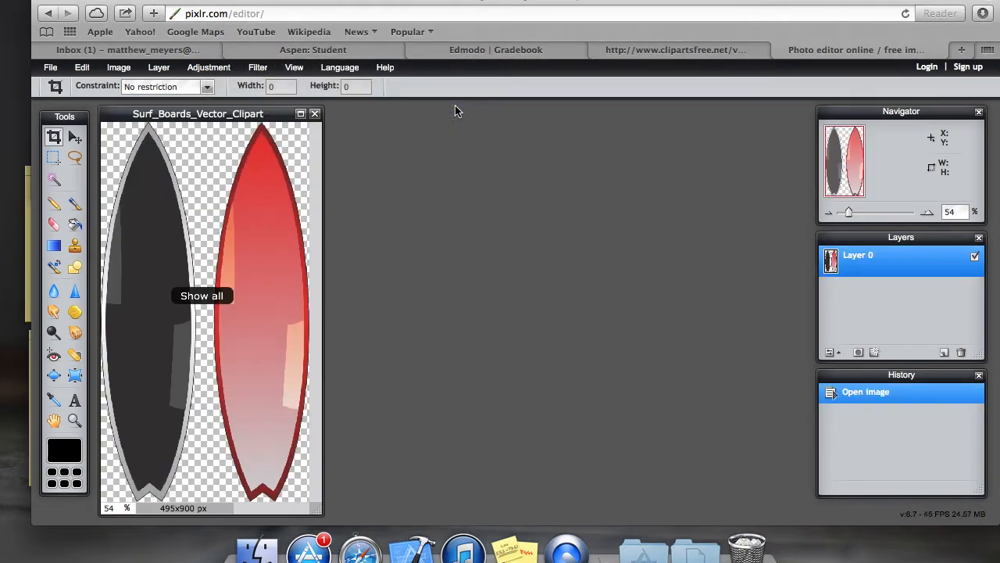
Step: Rotate the canvas 90° clockwise and widen the image window to fit both surfboards
left_click_drag(261, 114, 477, 117)
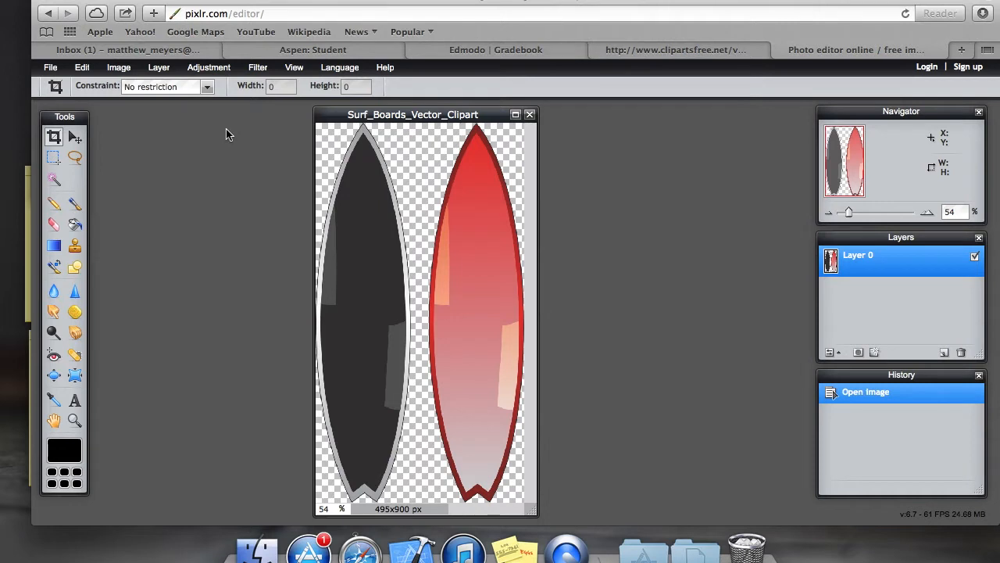
left_click(114, 72)
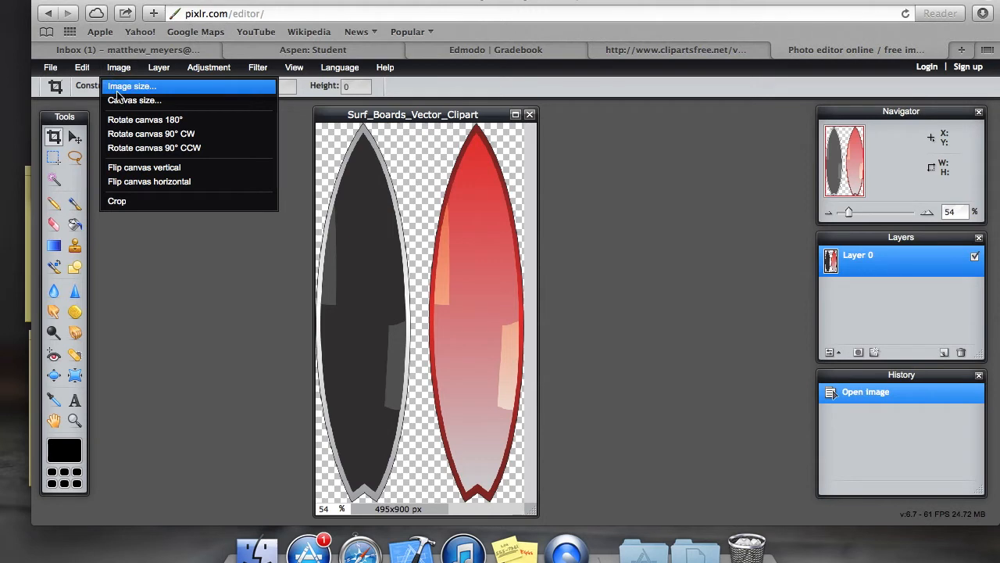
left_click(121, 134)
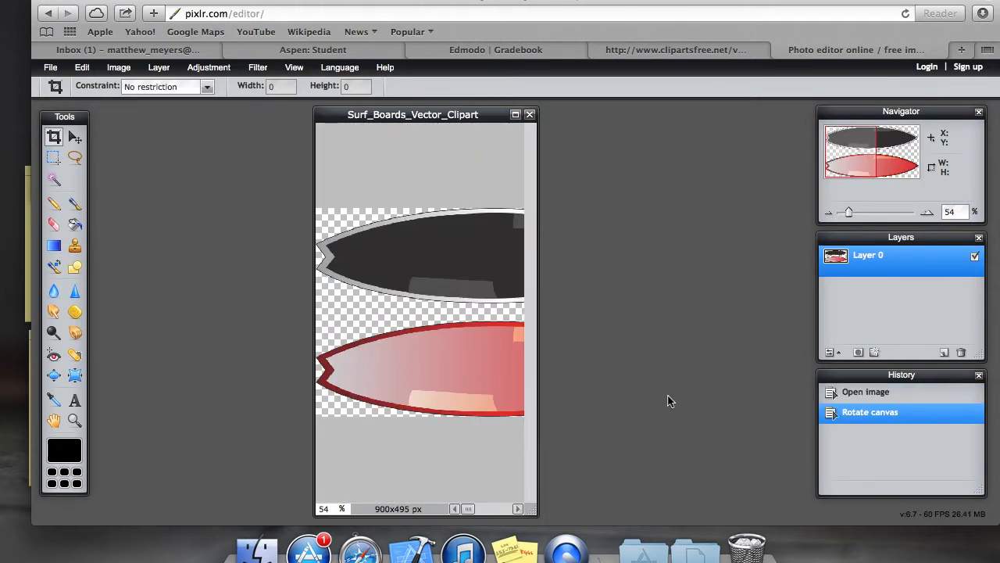
left_click_drag(530, 509, 758, 480)
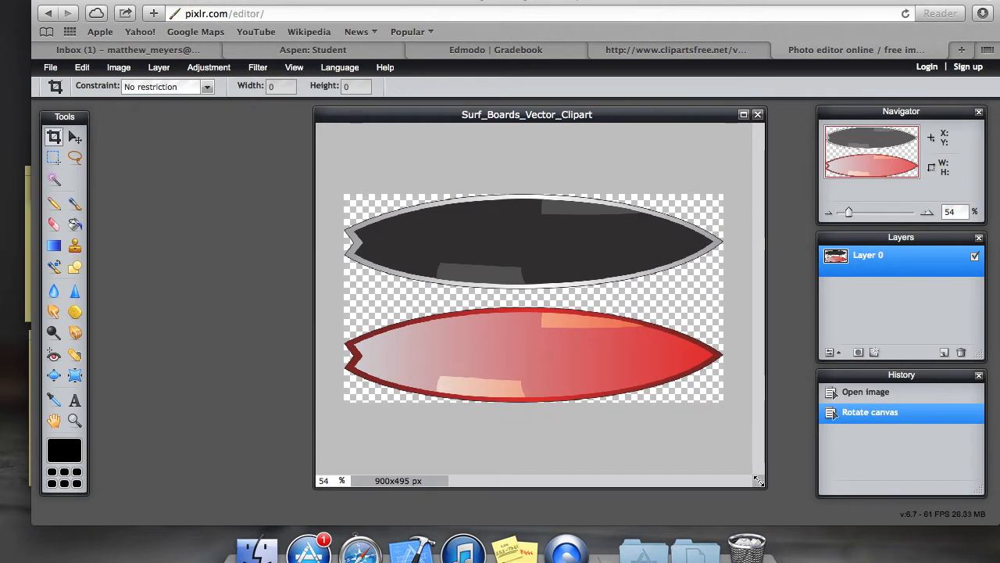
Step: Resize the image to 250 pixels wide with proportions constrained
left_click(117, 68)
left_click(117, 88)
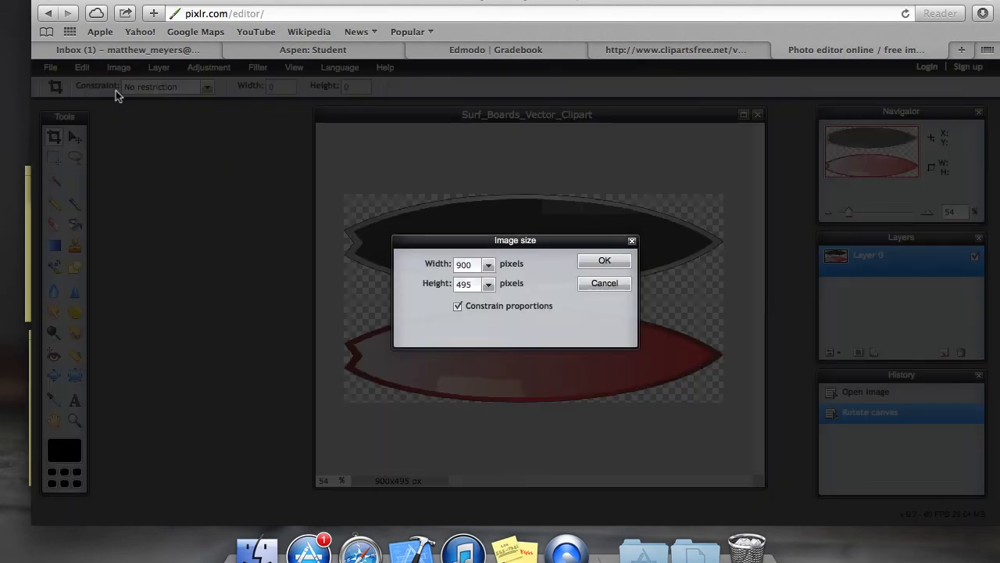
double_click(466, 265)
type("2")
key("BackSpace")
key("BackSpace")
key("Return")
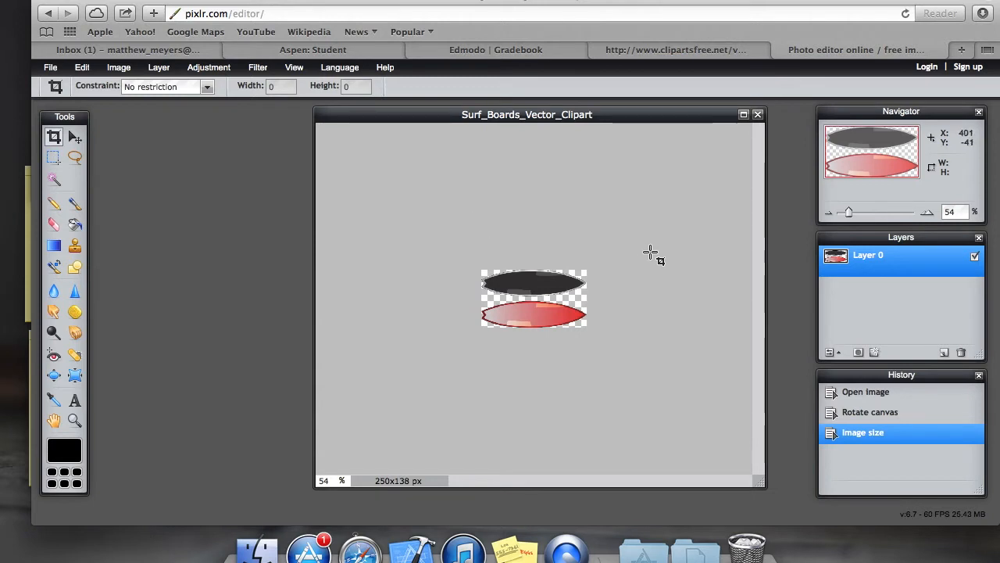
Step: Add a text layer reading "Surf" on the black surfboard
left_click(73, 401)
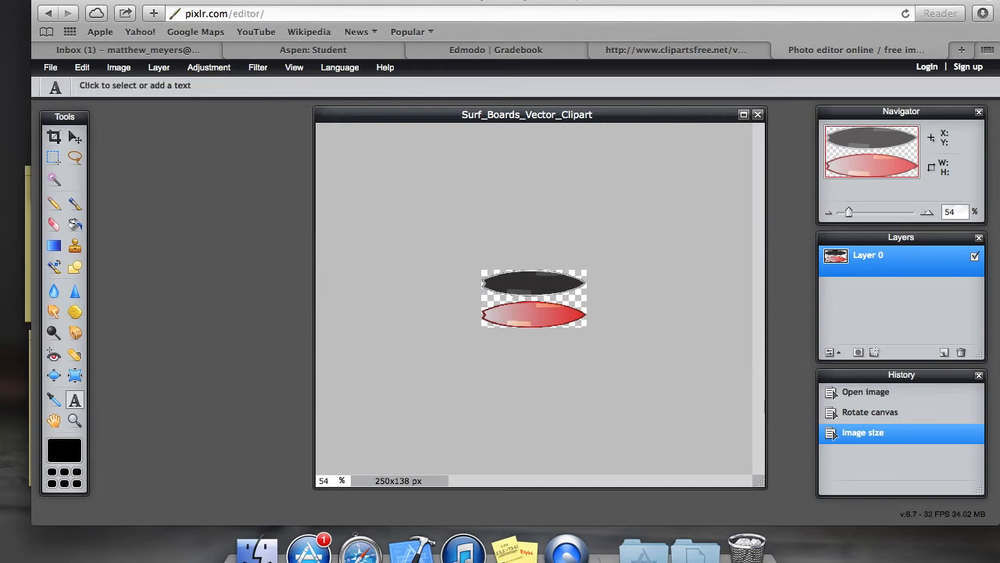
left_click(515, 281)
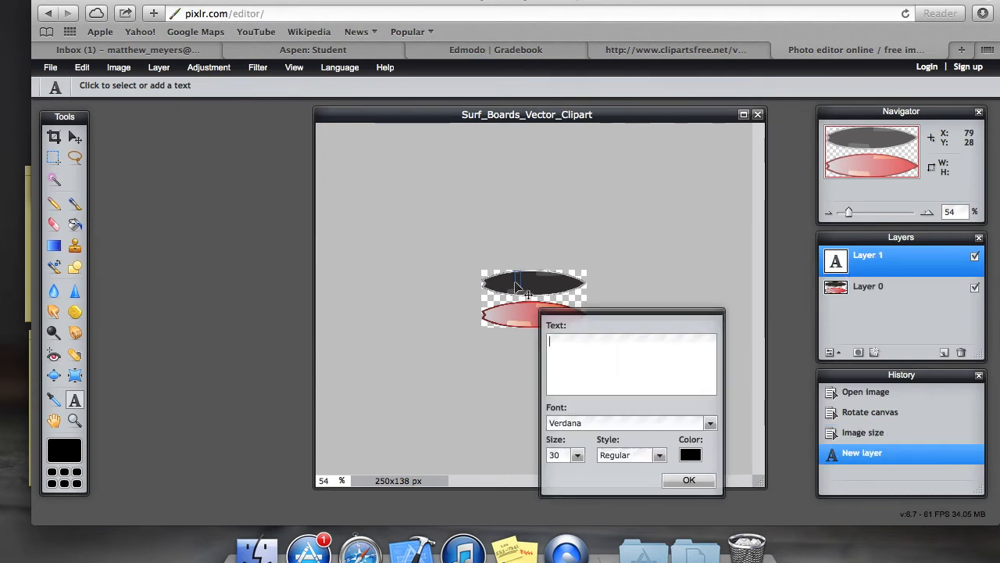
type("Surf")
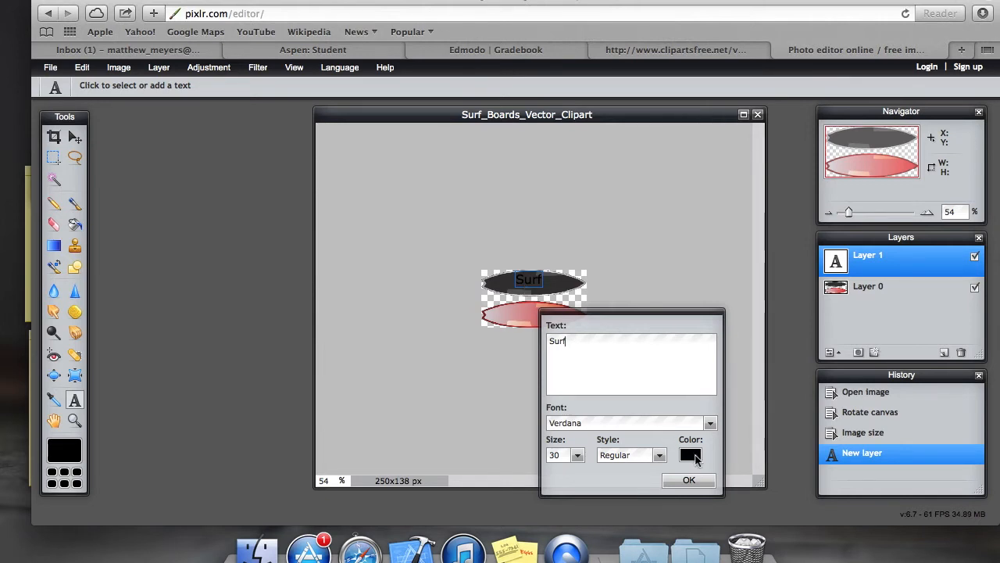
Step: Set the "Surf" text color to near-white, fffafa
left_click(691, 456)
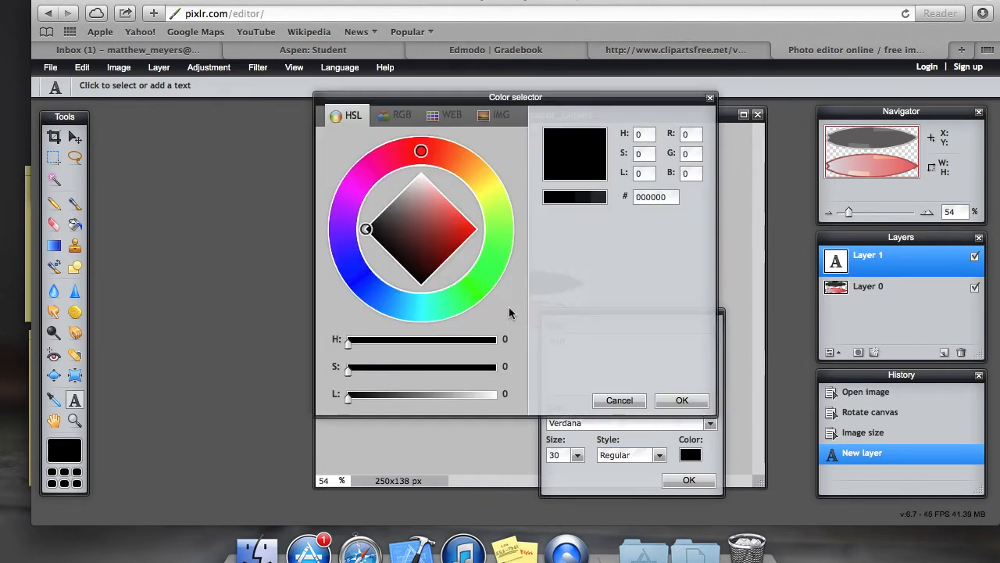
left_click_drag(384, 166, 422, 179)
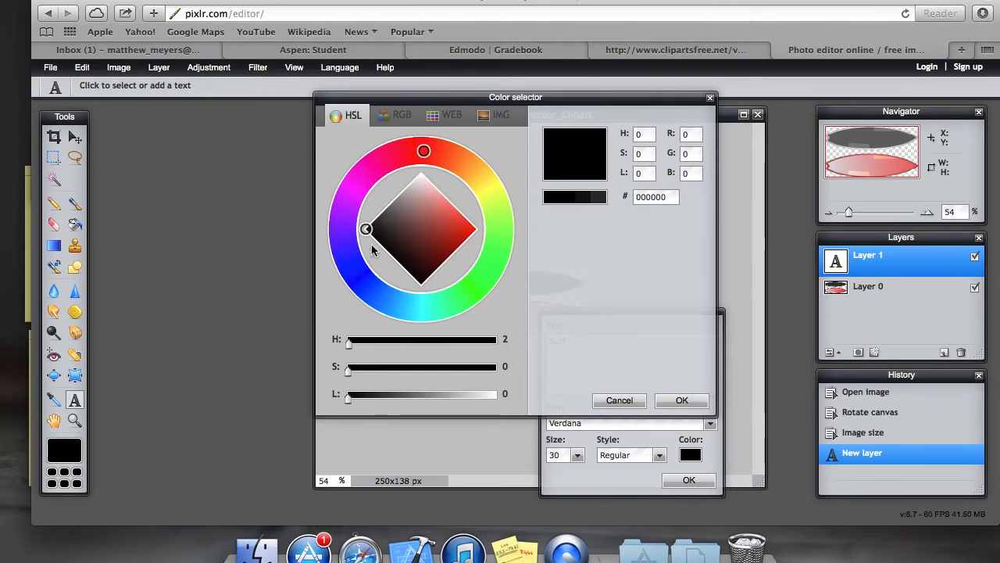
left_click_drag(418, 179, 422, 174)
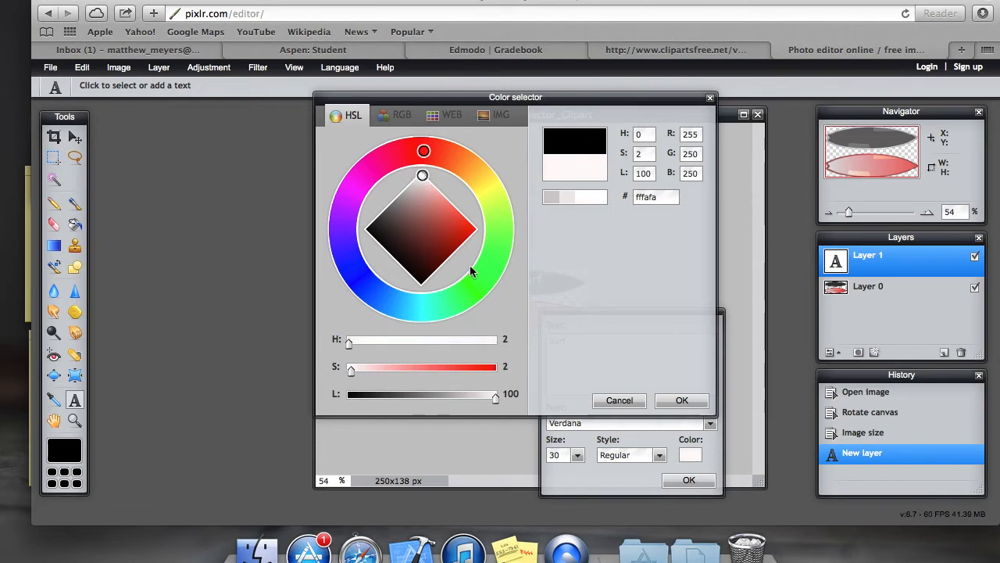
left_click(672, 398)
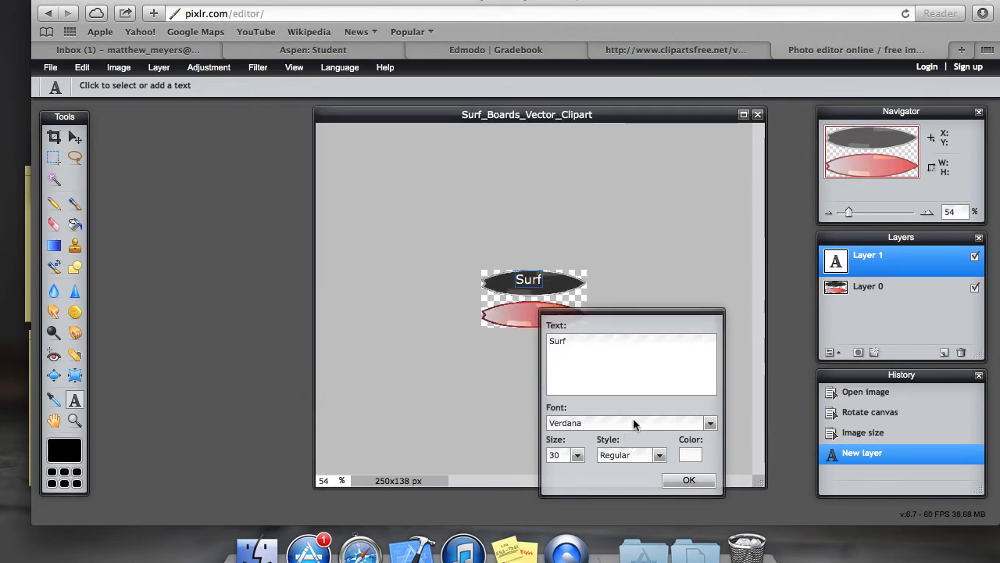
Step: Change the font of the "Surf" text to Century Gothic Italic
left_click(710, 425)
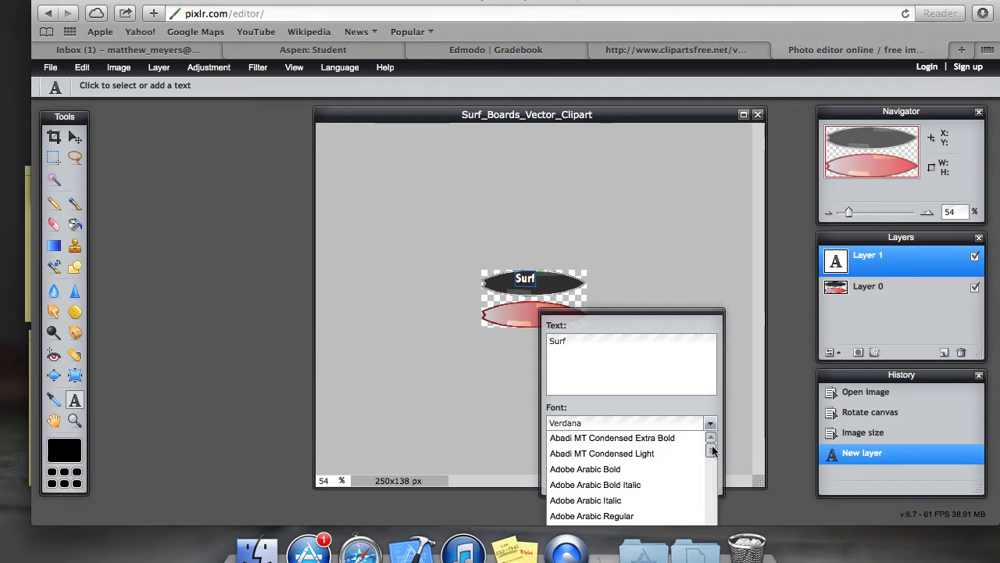
scroll(672, 483, "down", 20)
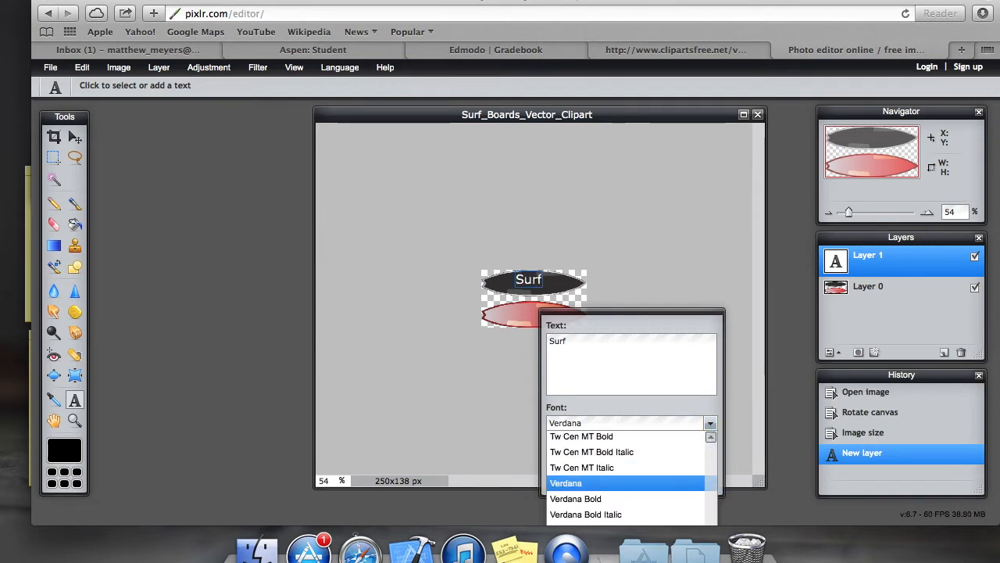
scroll(625, 477, "up", 6)
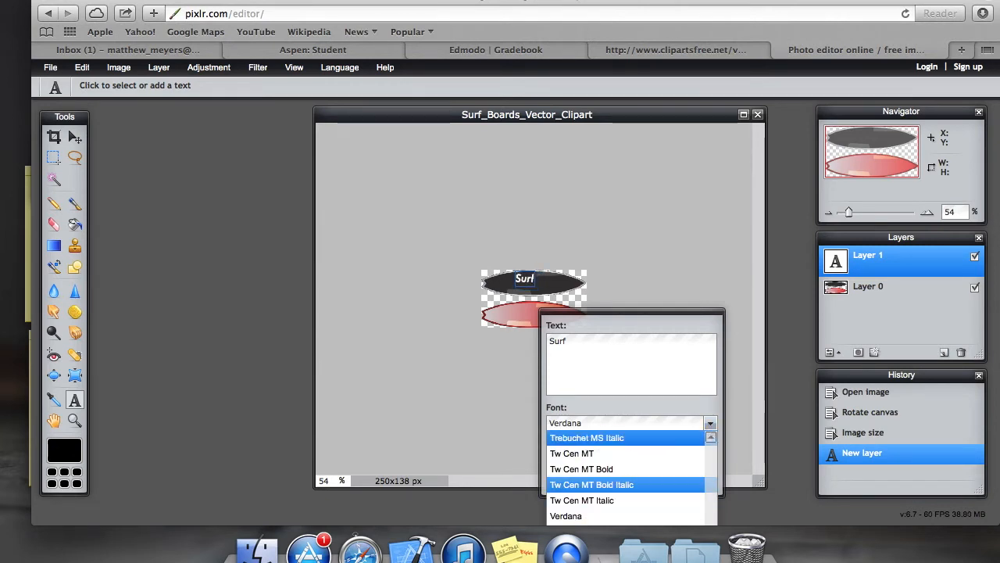
scroll(709, 455, "up", 3)
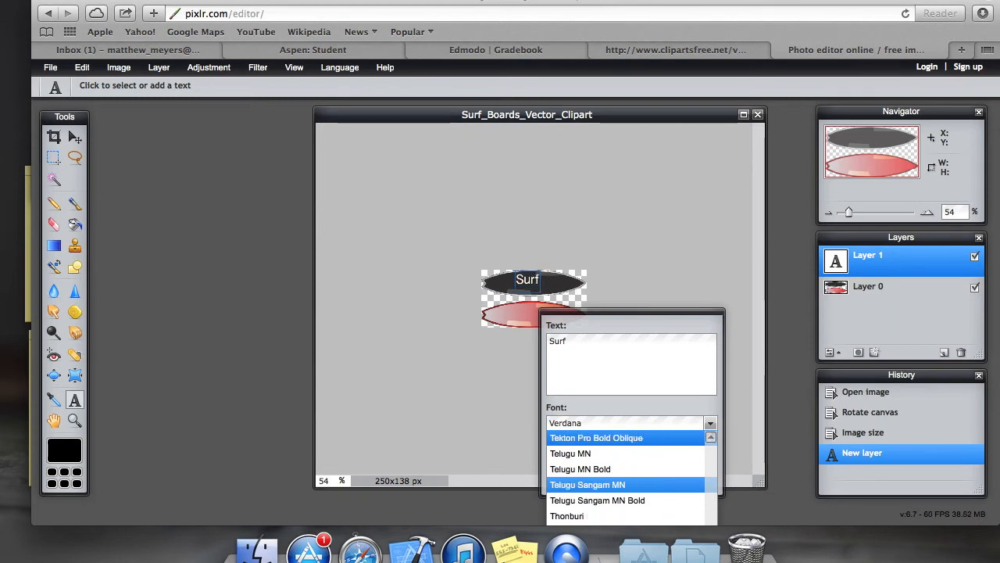
scroll(708, 436, "up", 20)
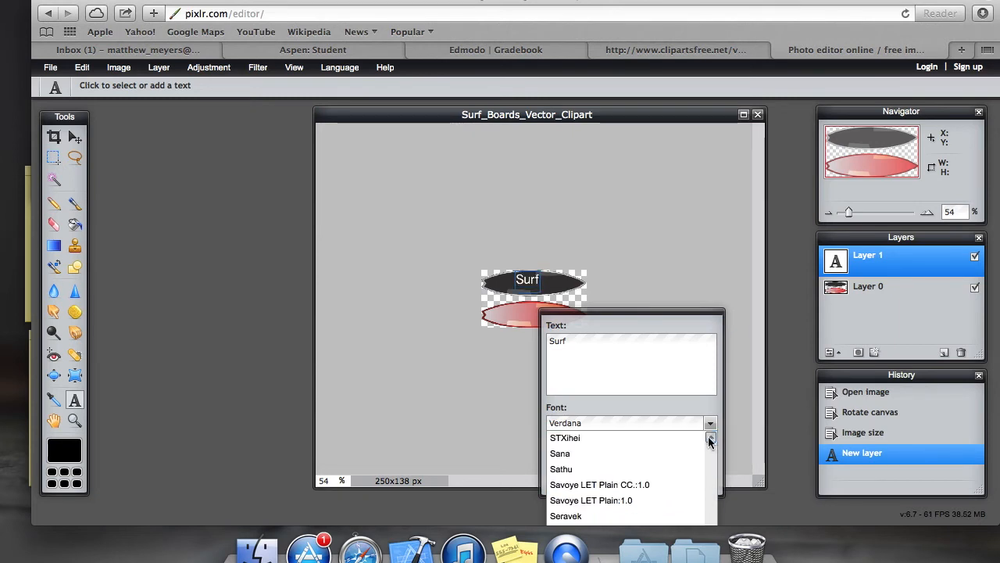
scroll(708, 436, "up", 15)
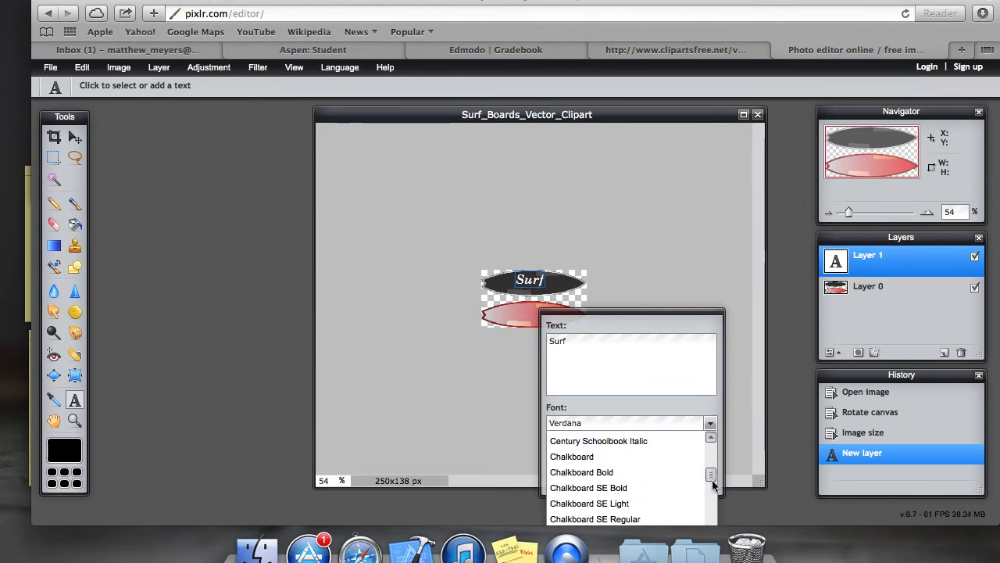
scroll(711, 478, "up", 6)
scroll(710, 478, "down", 4)
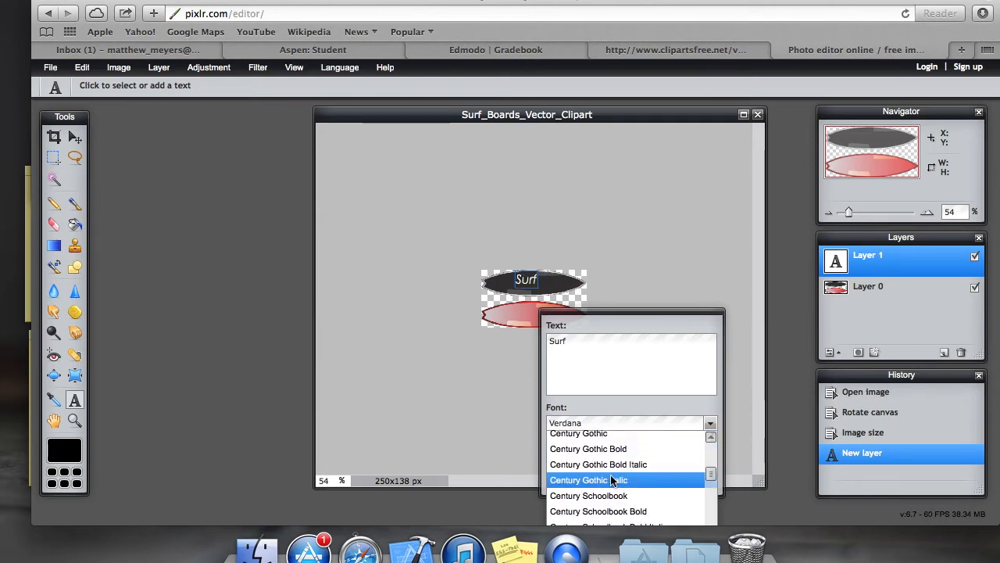
left_click(612, 480)
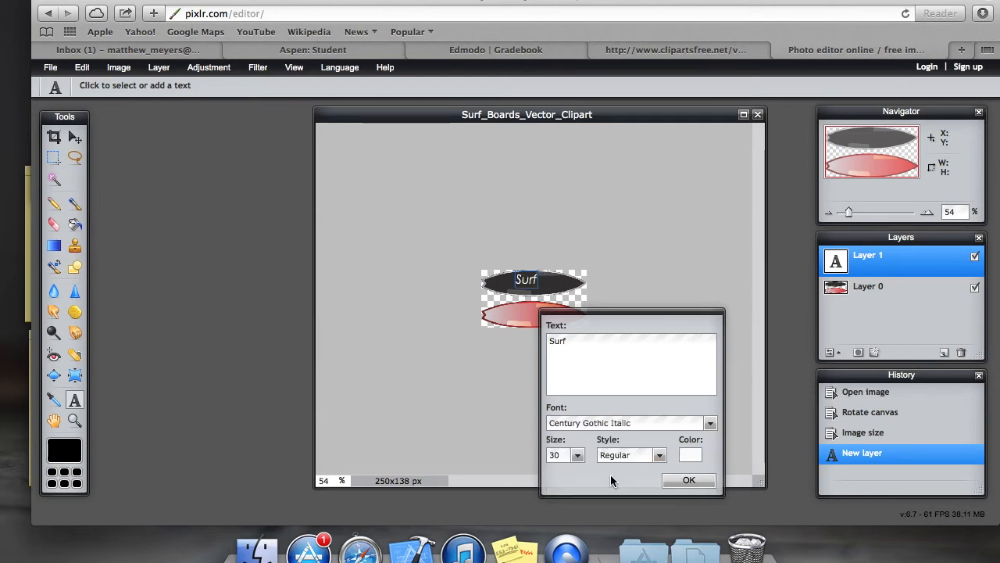
Step: Confirm the "Surf" text and add a second text layer reading "Club" on the red surfboard
left_click(687, 480)
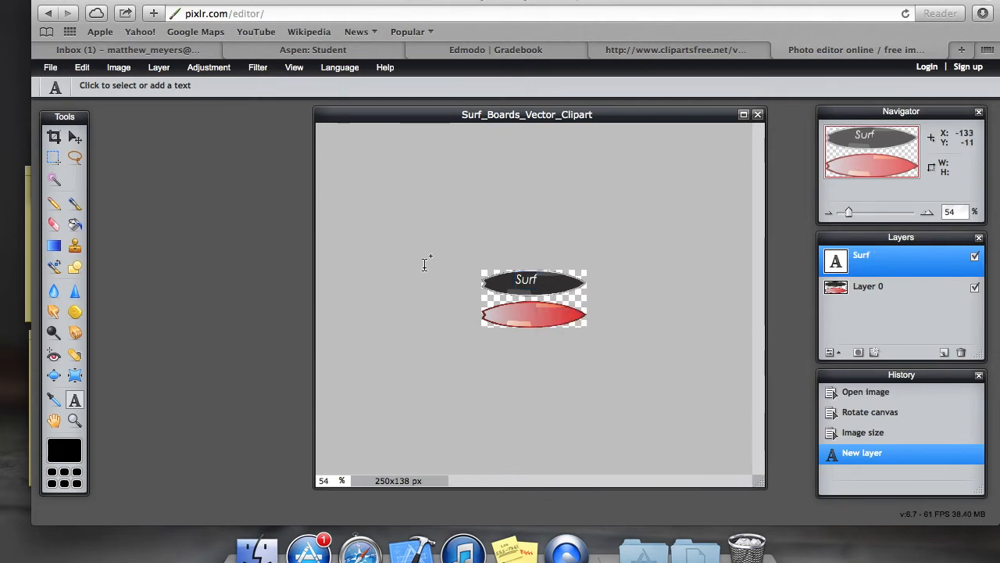
left_click(516, 312)
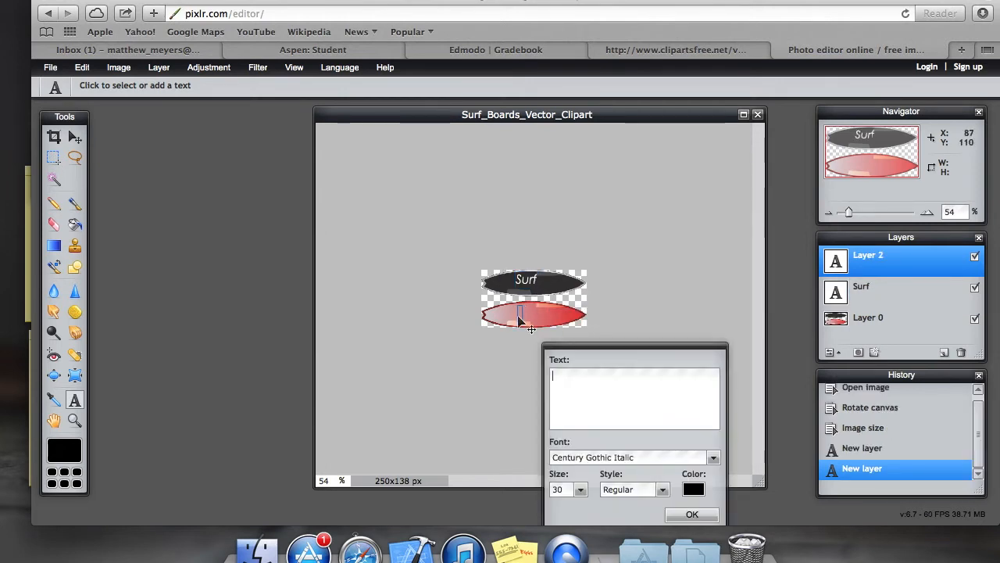
type("Club")
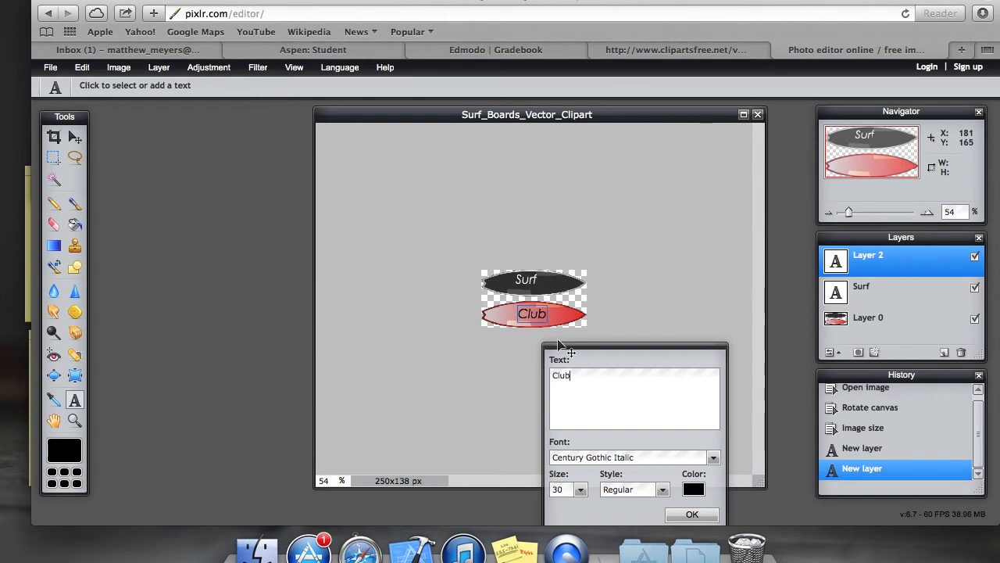
Step: Set the "Club" text color to white, ffffff, and confirm the text
left_click(697, 490)
left_click(372, 229)
left_click_drag(371, 229, 421, 172)
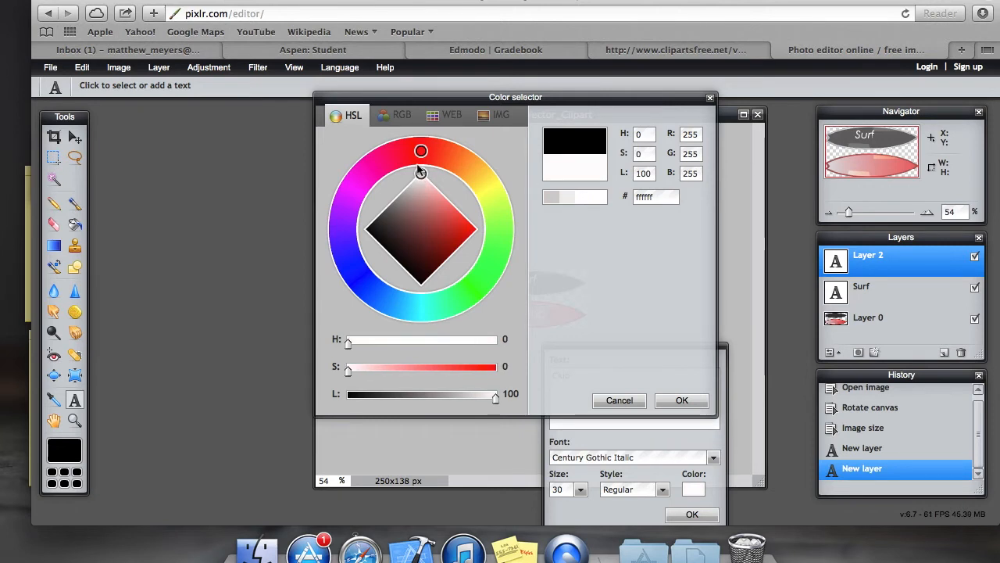
left_click(681, 400)
left_click(691, 515)
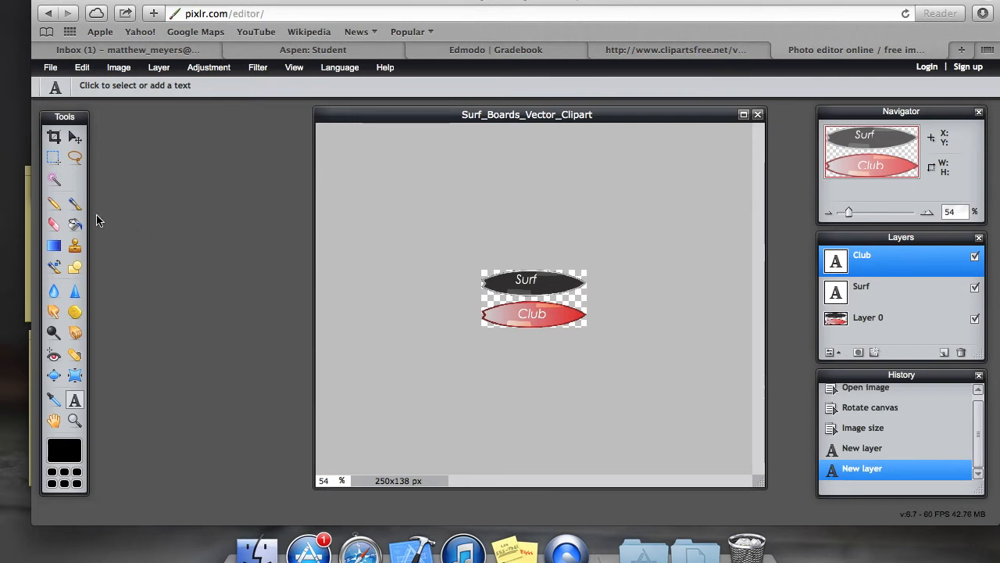
Step: Move the "Surf" text layer slightly right and down to center it on the black surfboard
left_click(75, 139)
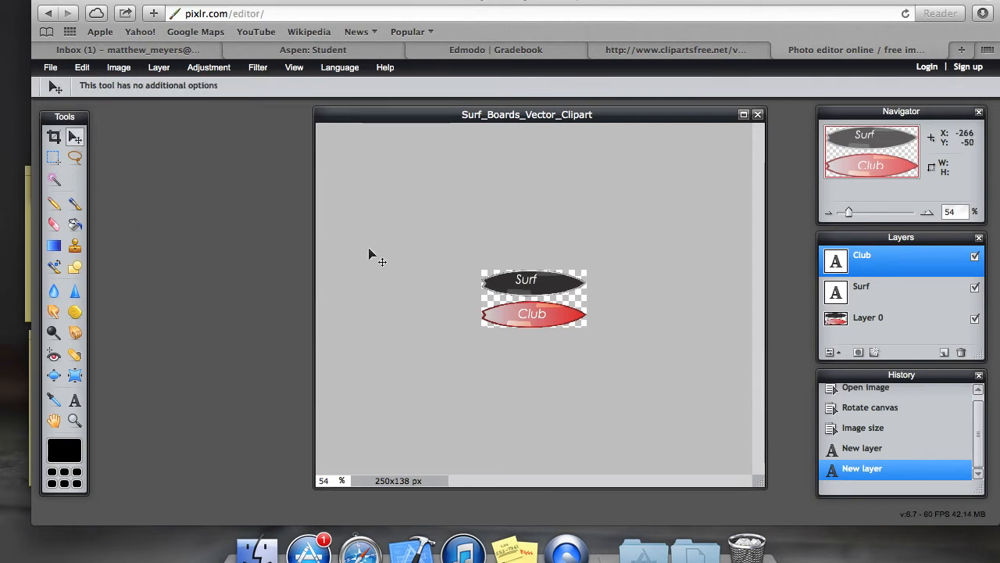
left_click_drag(848, 212, 866, 214)
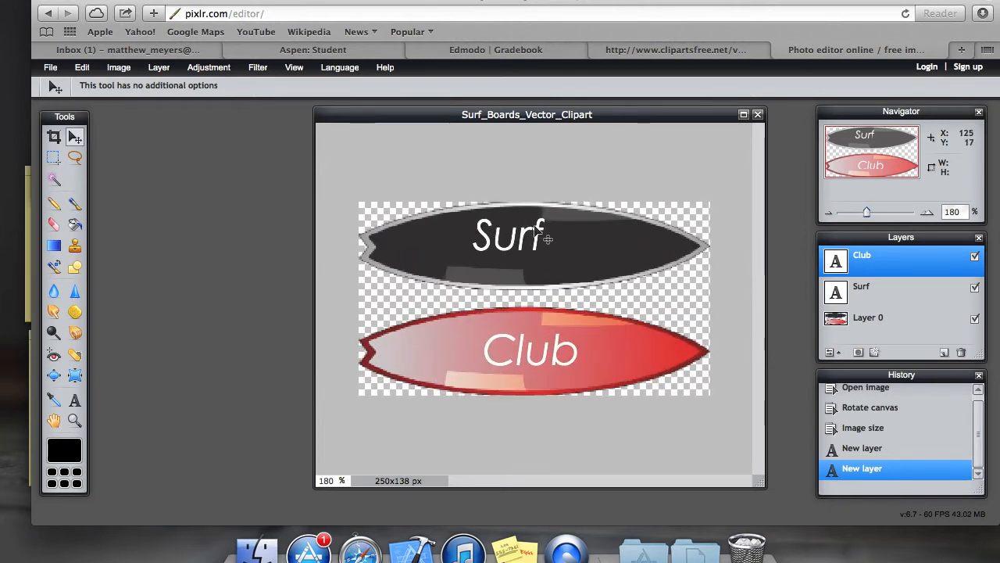
left_click_drag(537, 239, 537, 239)
left_click(860, 291)
left_click_drag(526, 248, 550, 253)
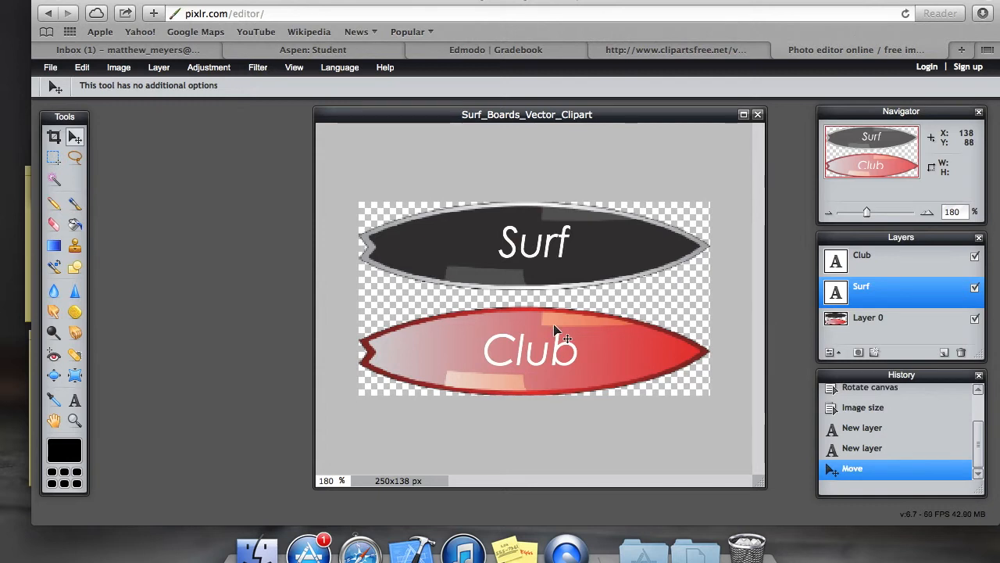
left_click_drag(865, 217, 858, 217)
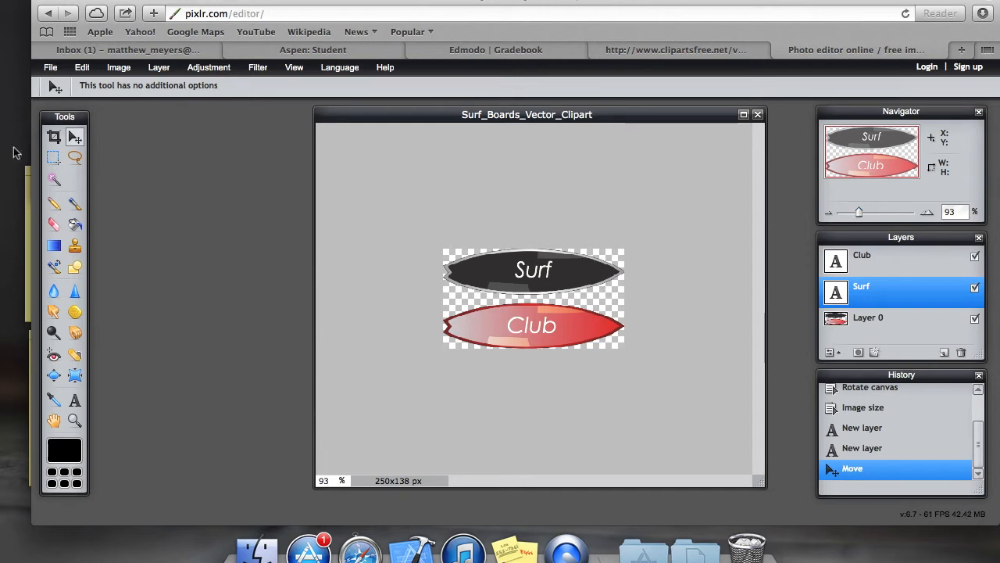
Step: Save the image to the Desktop as SurfClubLogo in PNG (Transparent, full quality) format
left_click(51, 69)
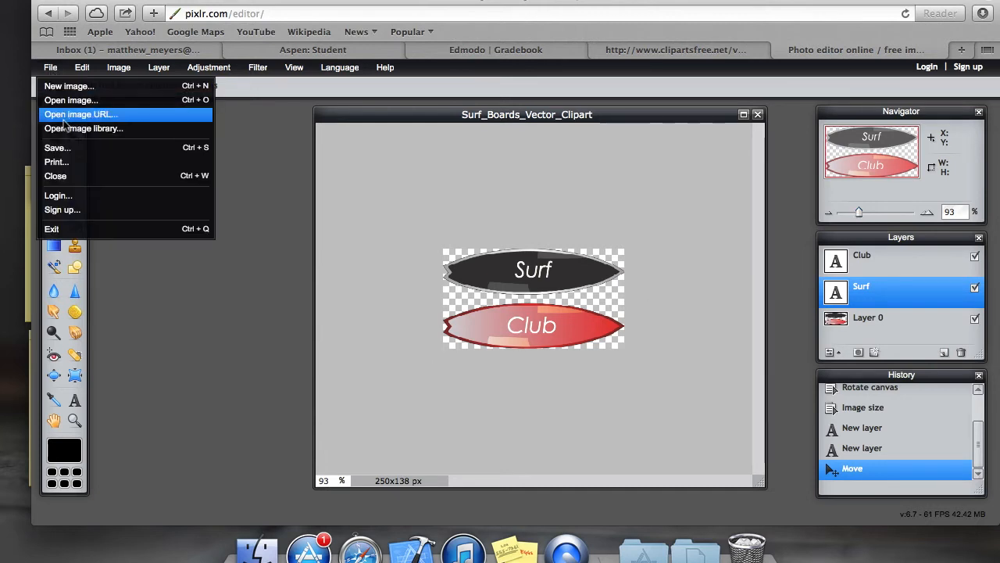
left_click(56, 148)
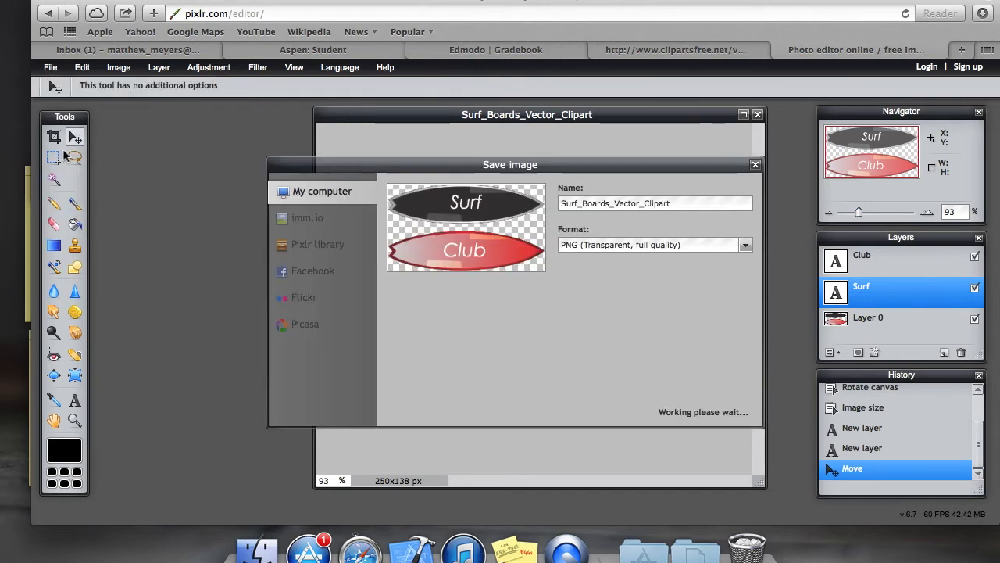
left_click(745, 246)
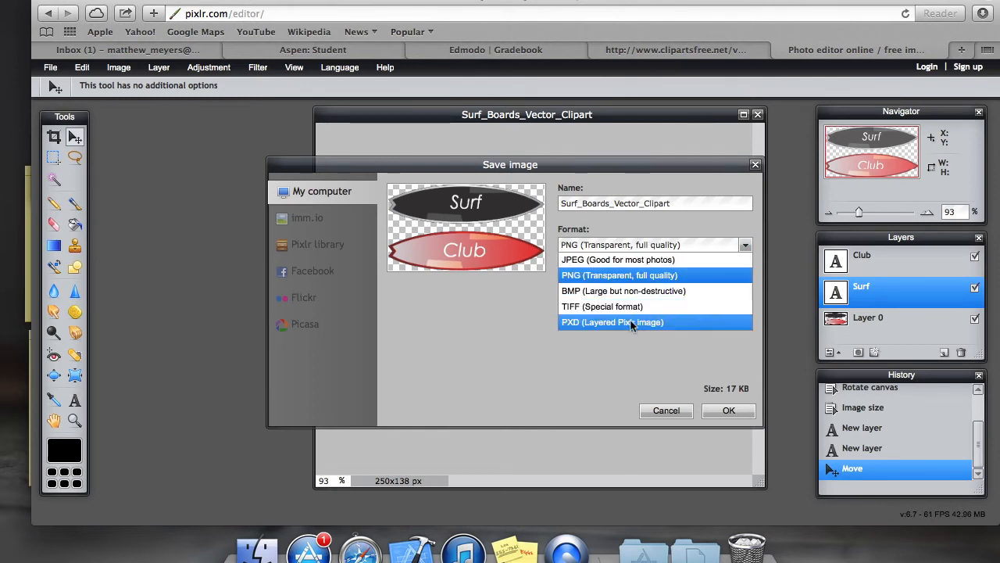
left_click(635, 278)
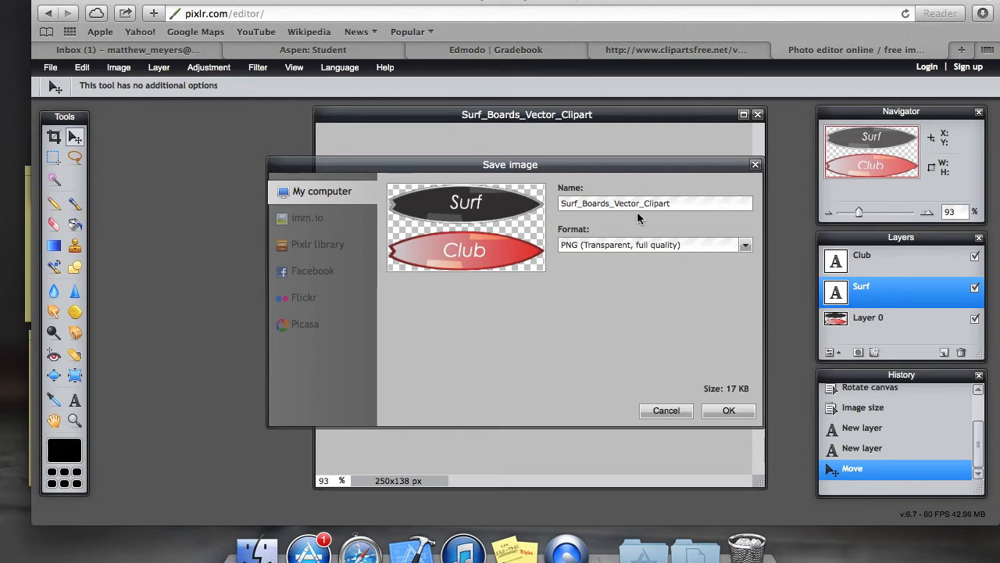
left_click(657, 203)
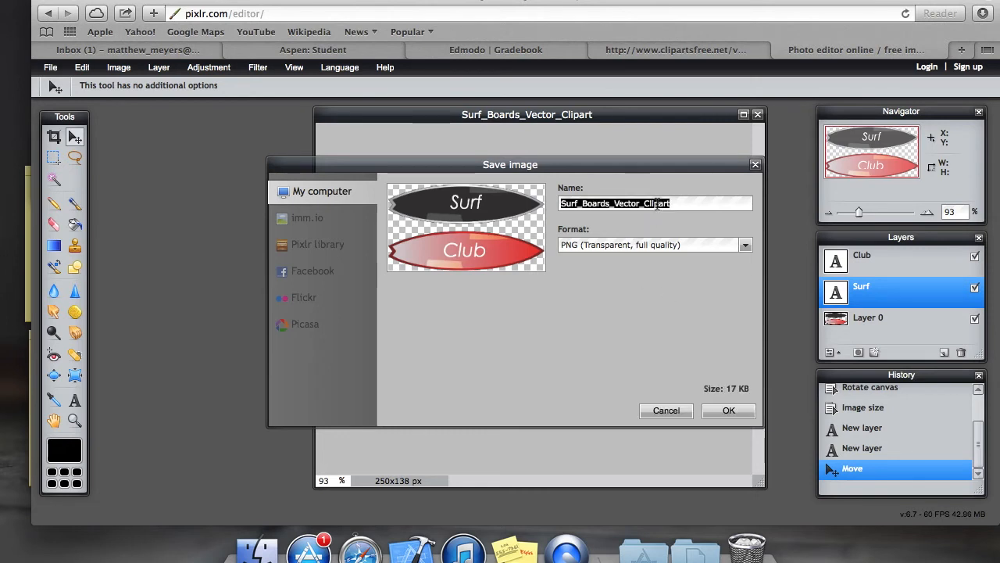
type("SurfClubLogo")
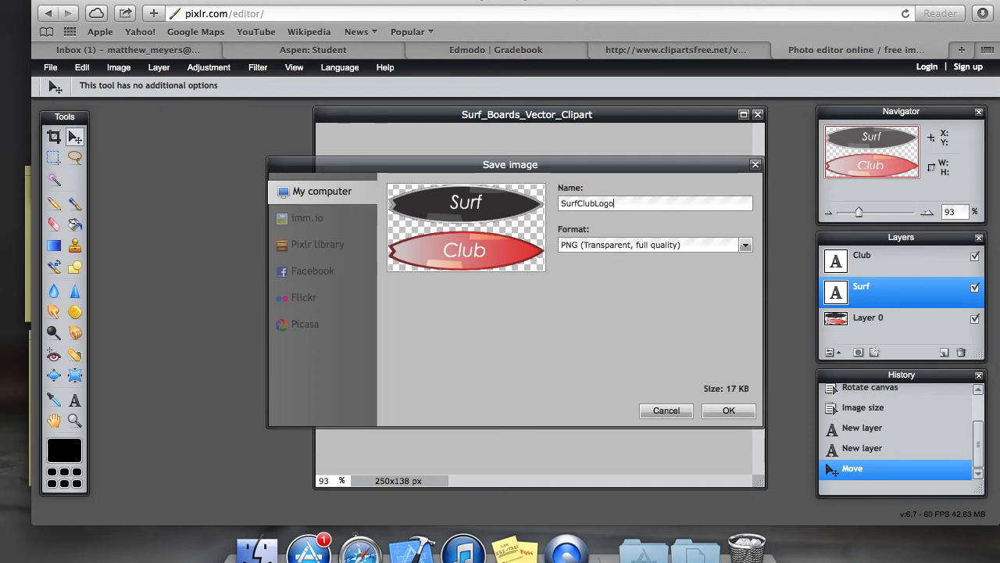
left_click(738, 412)
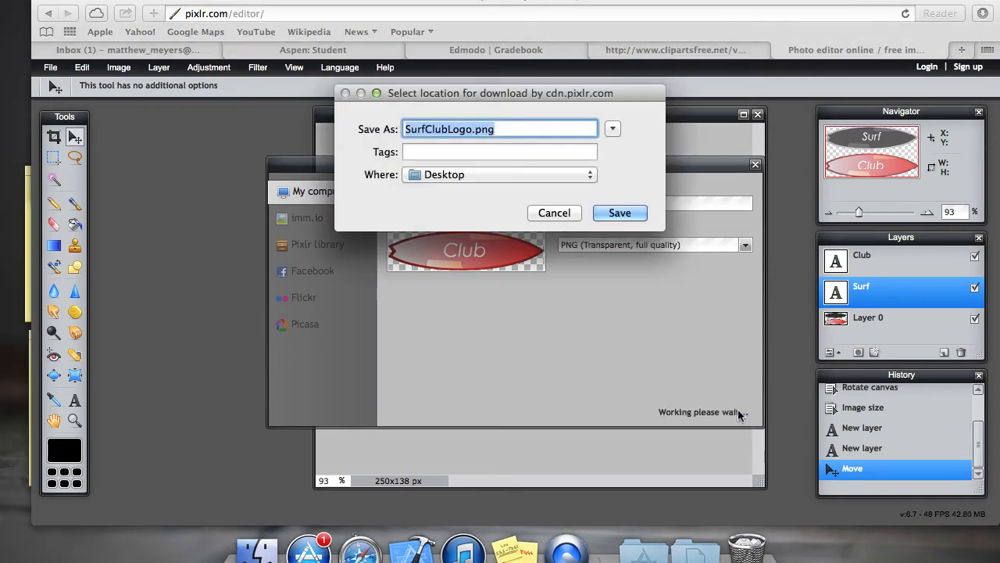
left_click(620, 213)
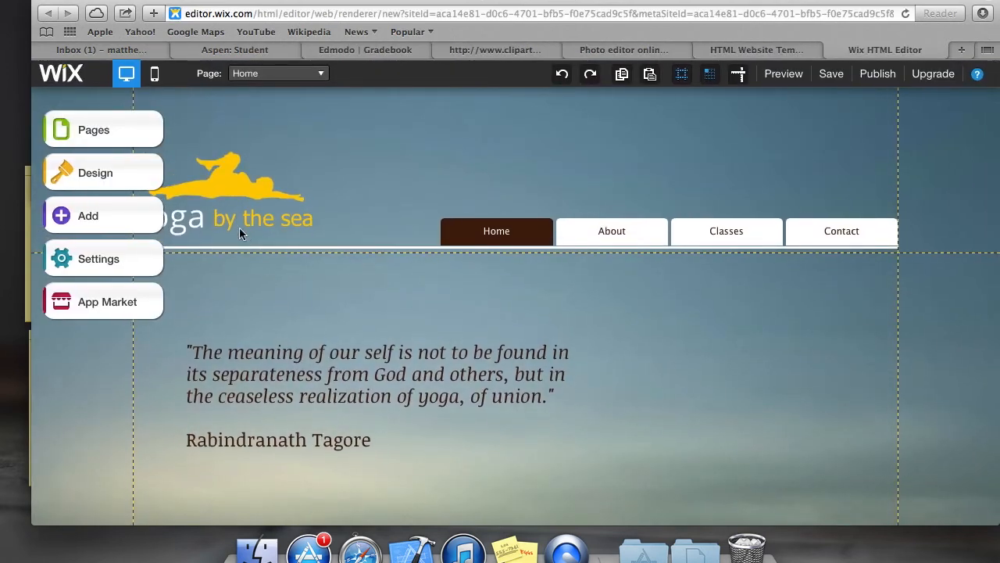
Step: In the Wix editor, delete the yellow yoga logo image and the "yoga" and "by the sea" texts from the header
left_click(219, 183)
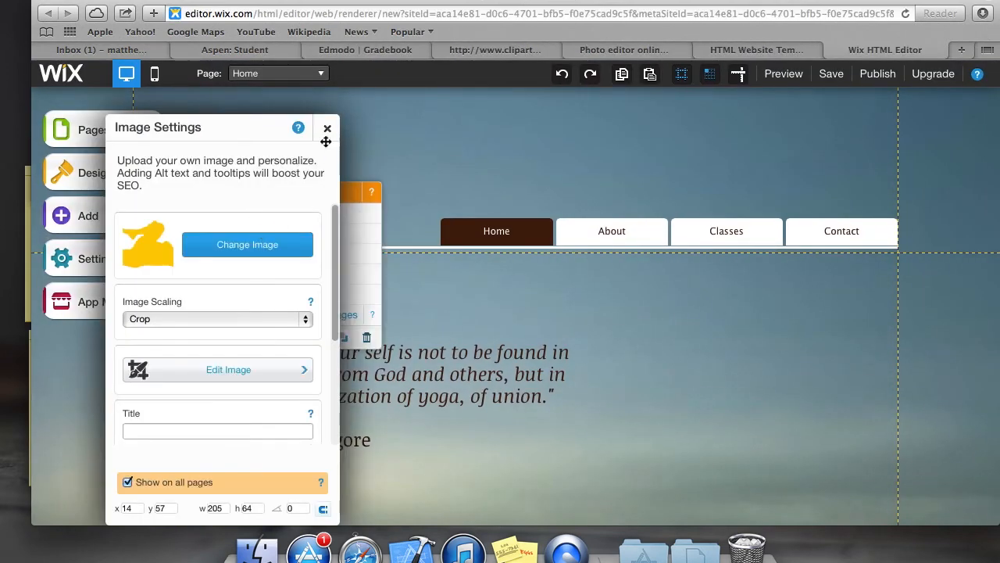
left_click(326, 129)
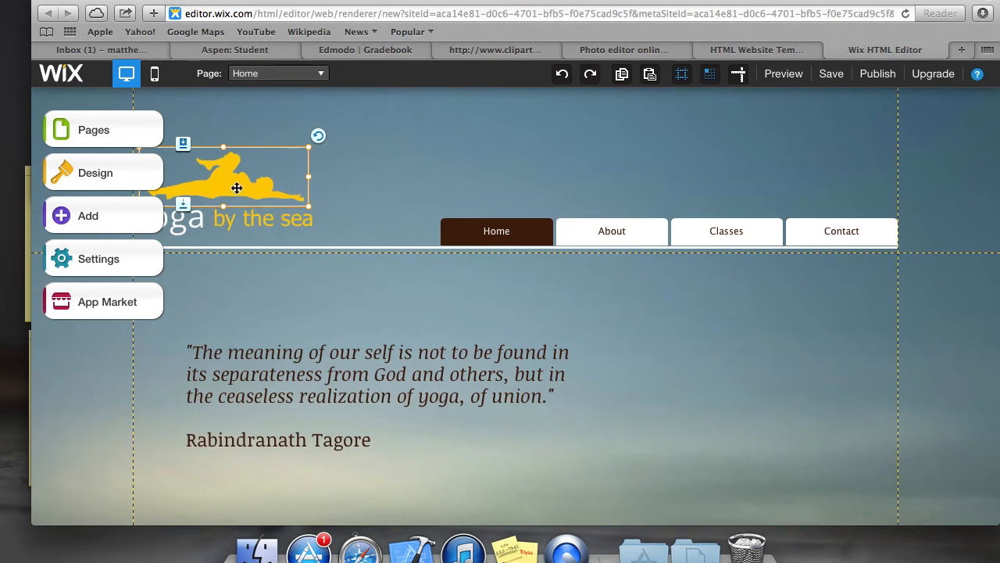
key("Delete")
left_click(244, 219)
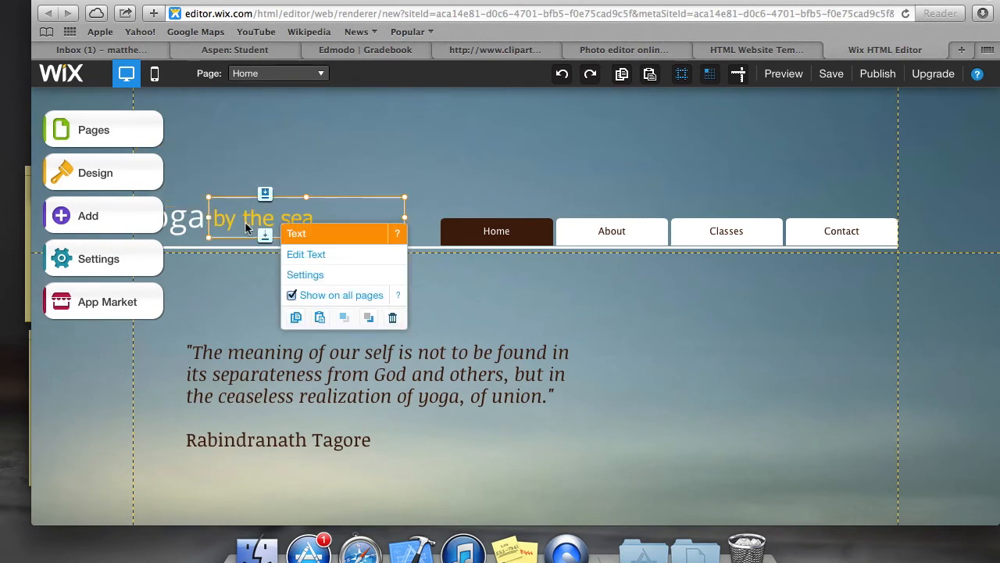
key("Delete")
left_click(193, 223)
key("Delete")
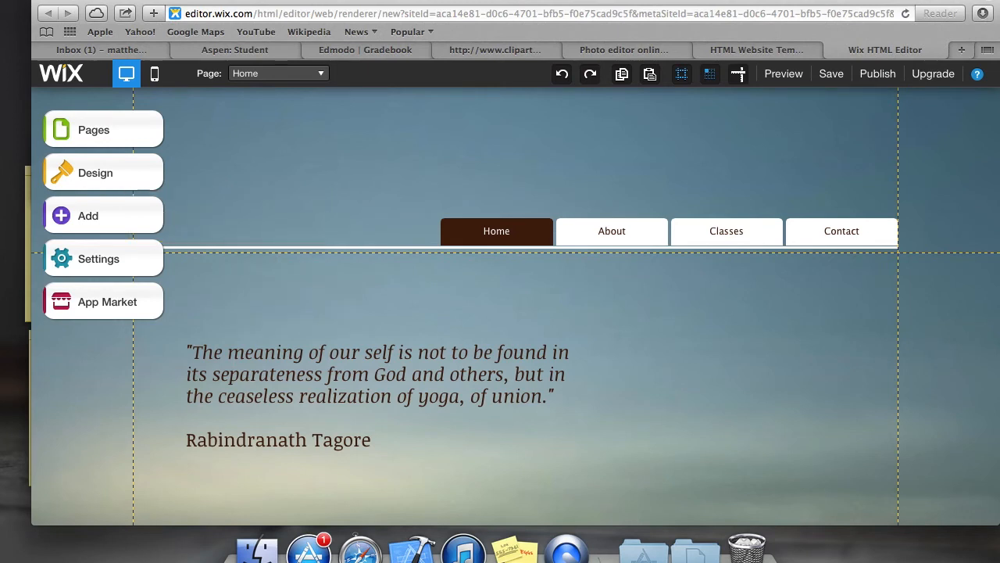
Step: Add an image without a frame to the Home page
left_click(138, 209)
left_click(188, 285)
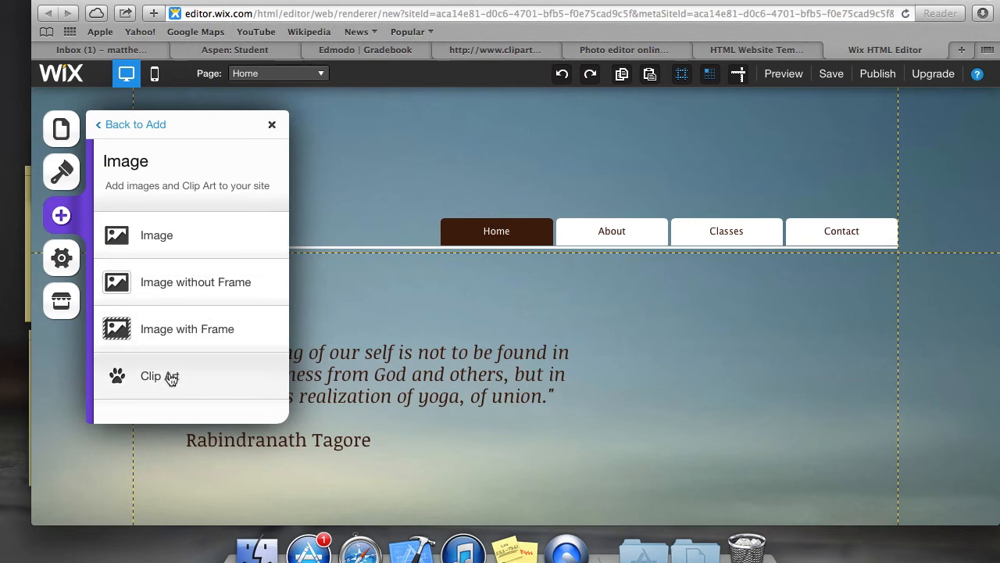
left_click(185, 296)
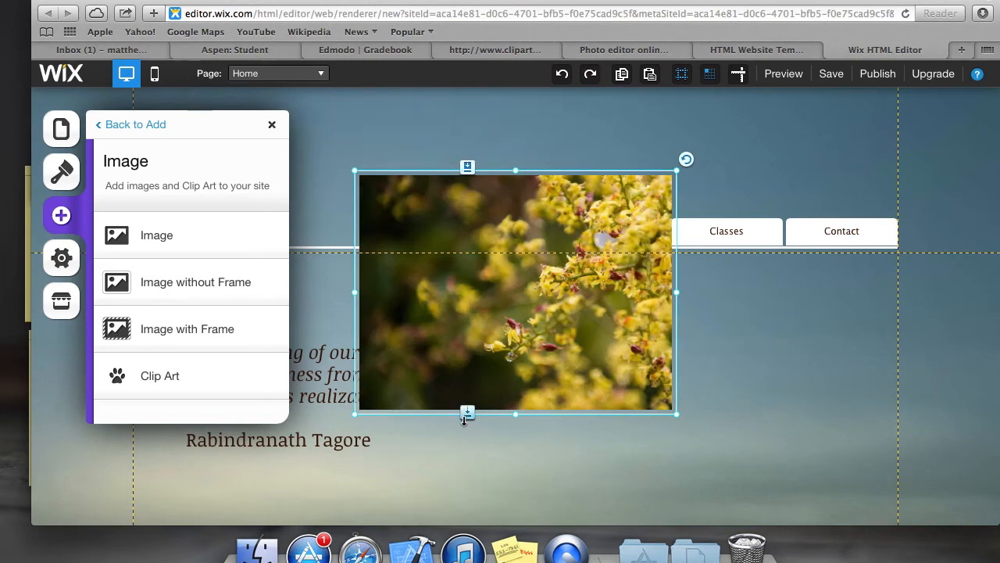
Step: Upload SurfClubLogo.png from the Desktop and replace the placeholder flower image with it
right_click(489, 225)
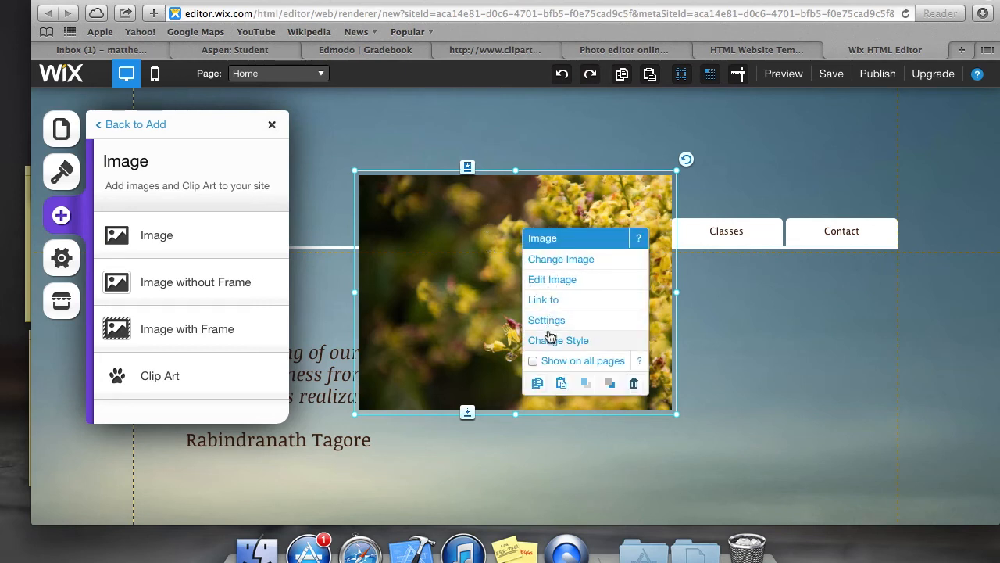
left_click(555, 265)
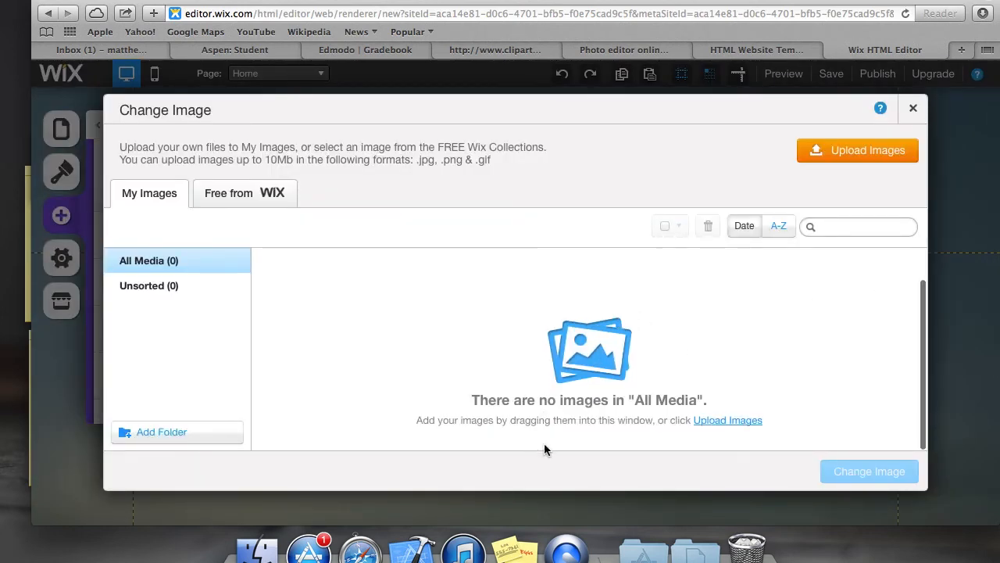
left_click(316, 421)
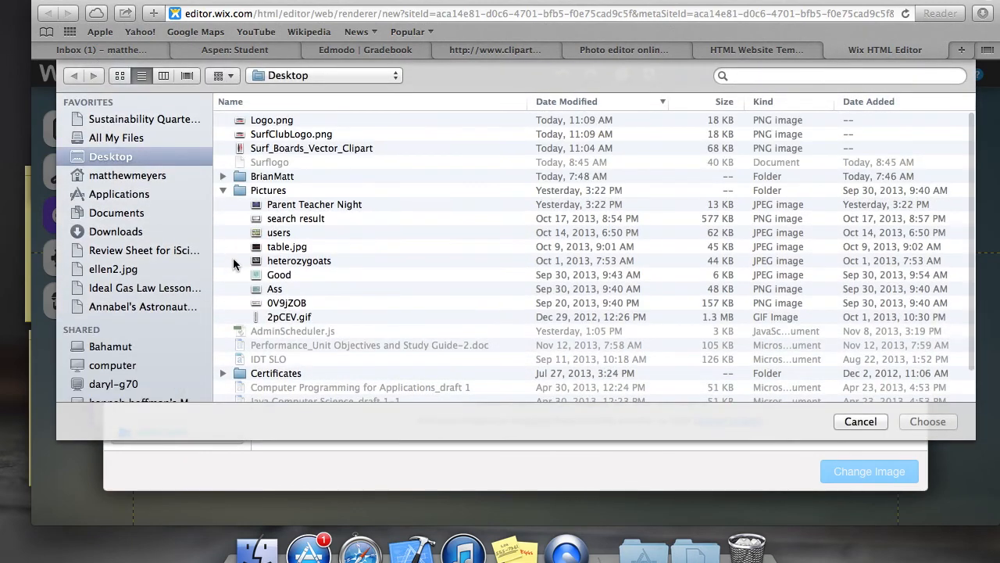
double_click(281, 134)
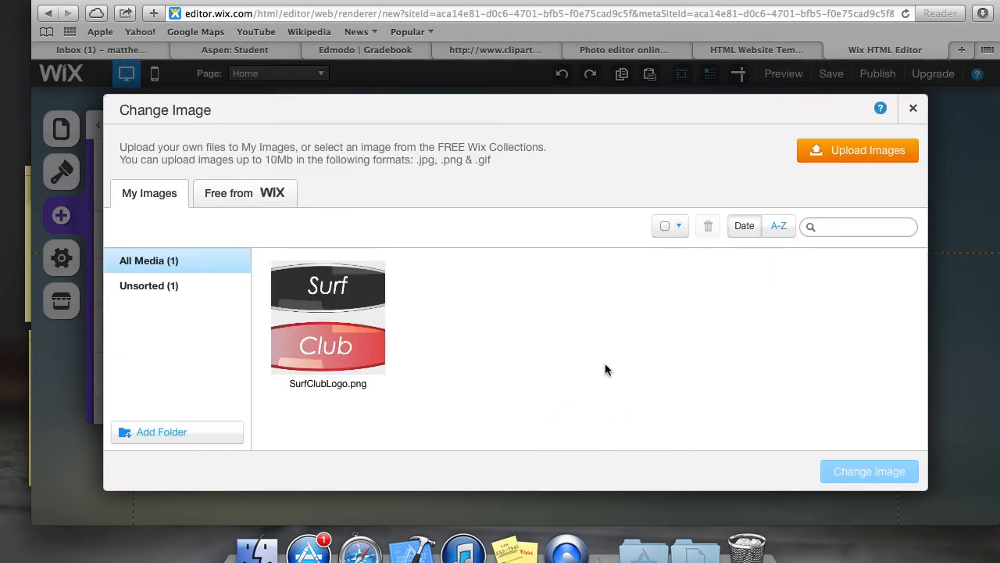
left_click(320, 344)
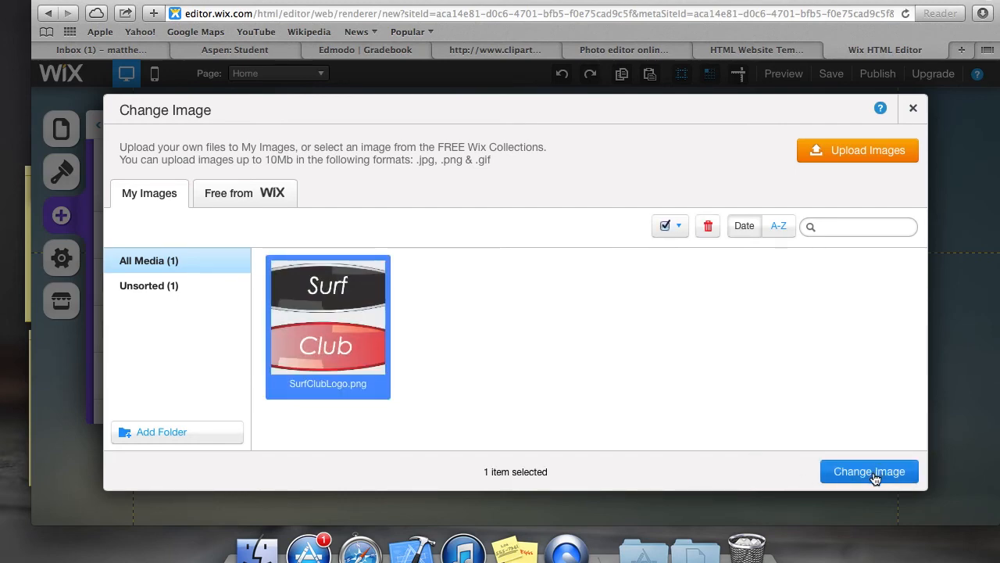
left_click(869, 471)
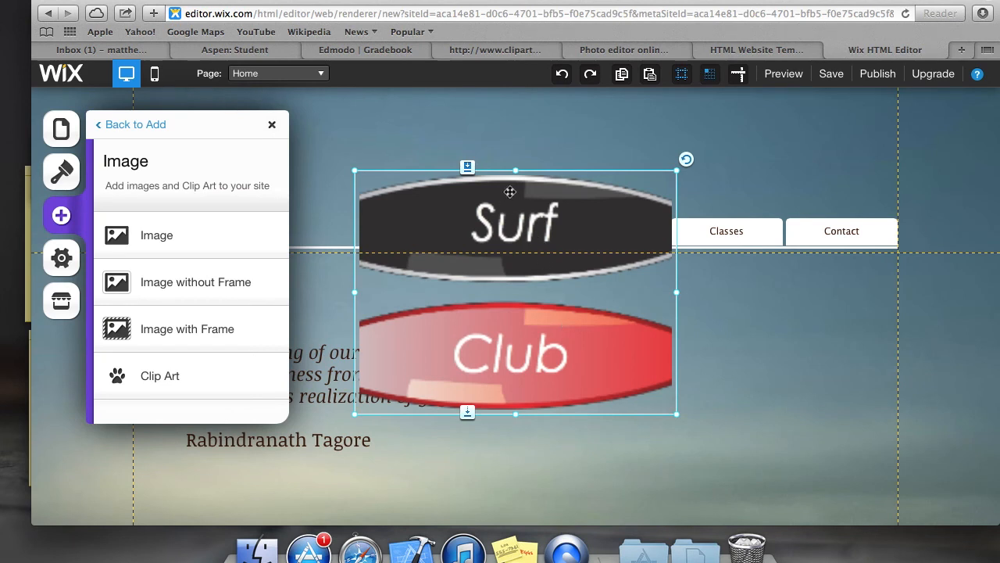
Step: Narrow the logo image slightly and set its image scaling to Fit so both surfboards show in full
mouse_move(676, 417)
left_mouse_down()
mouse_move(585, 370)
mouse_move(681, 417)
mouse_move(672, 414)
left_mouse_up()
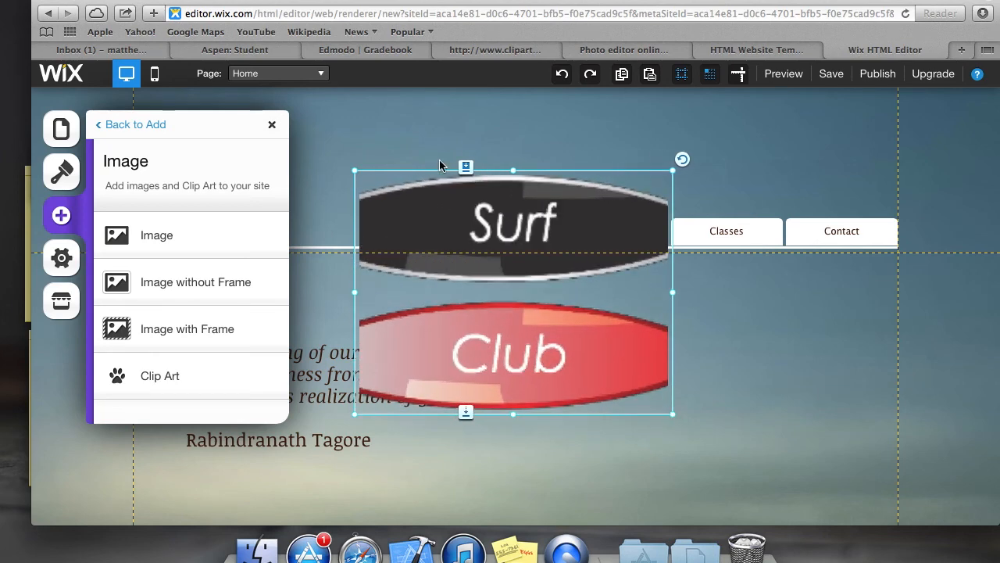
right_click(465, 197)
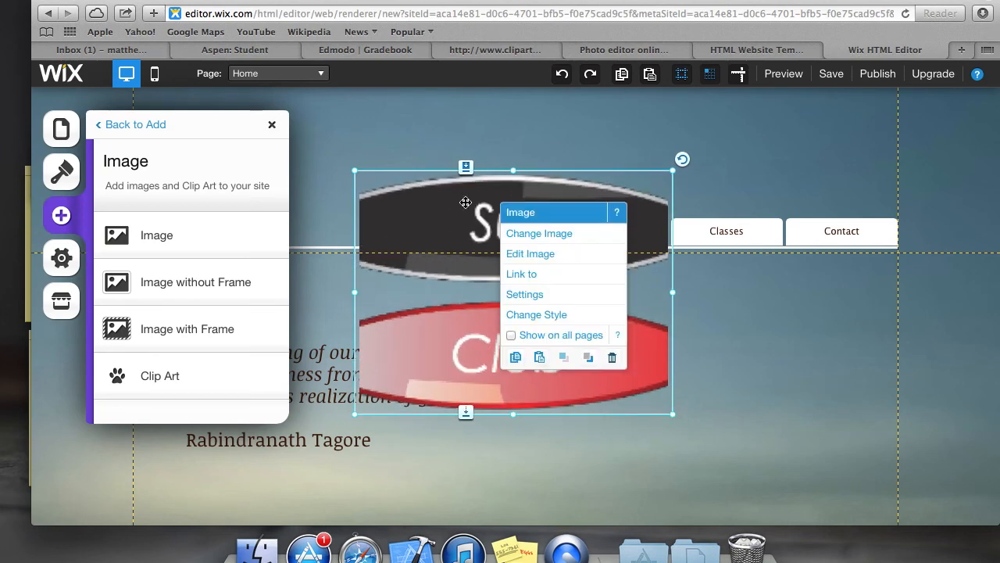
left_click(536, 297)
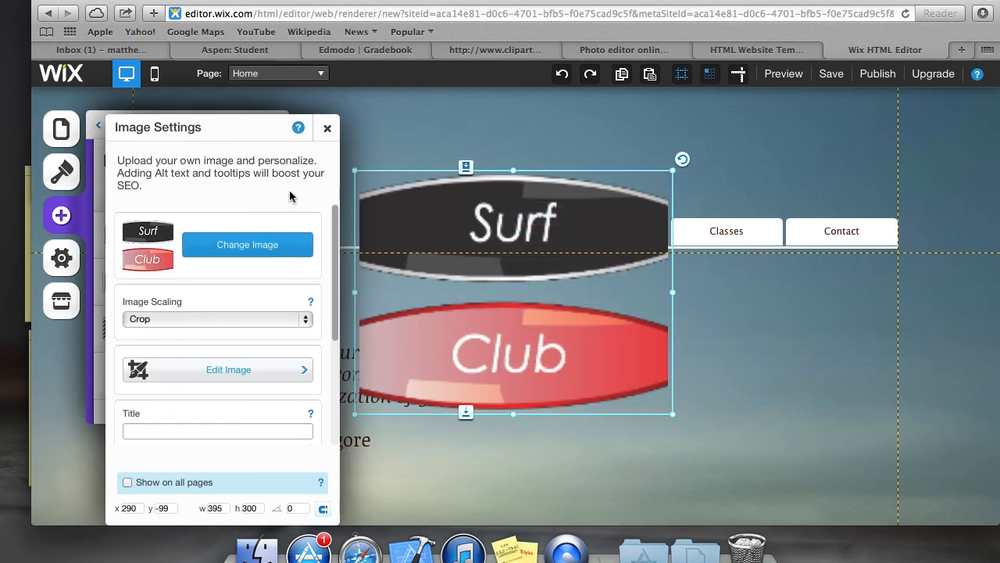
left_click(206, 319)
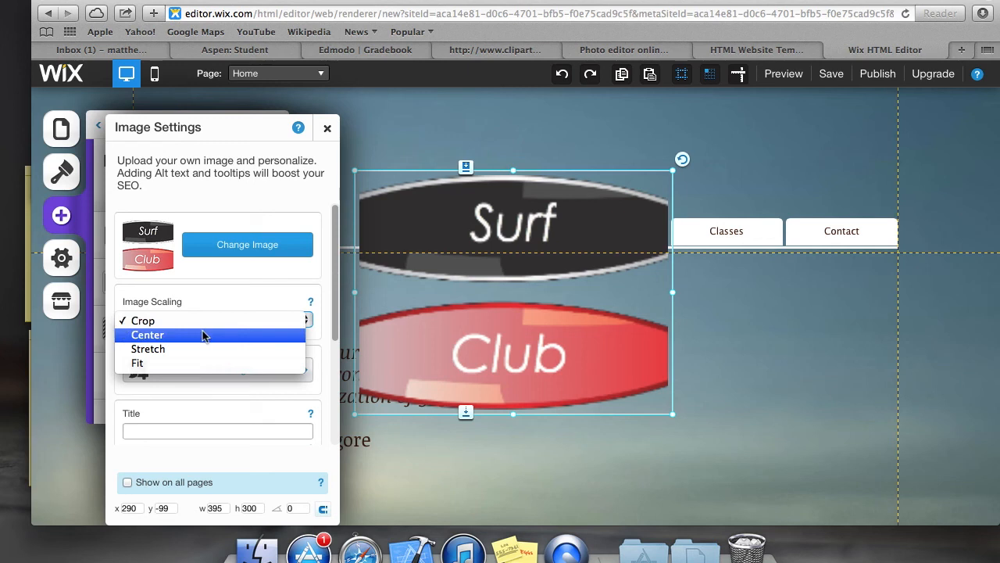
left_click(198, 363)
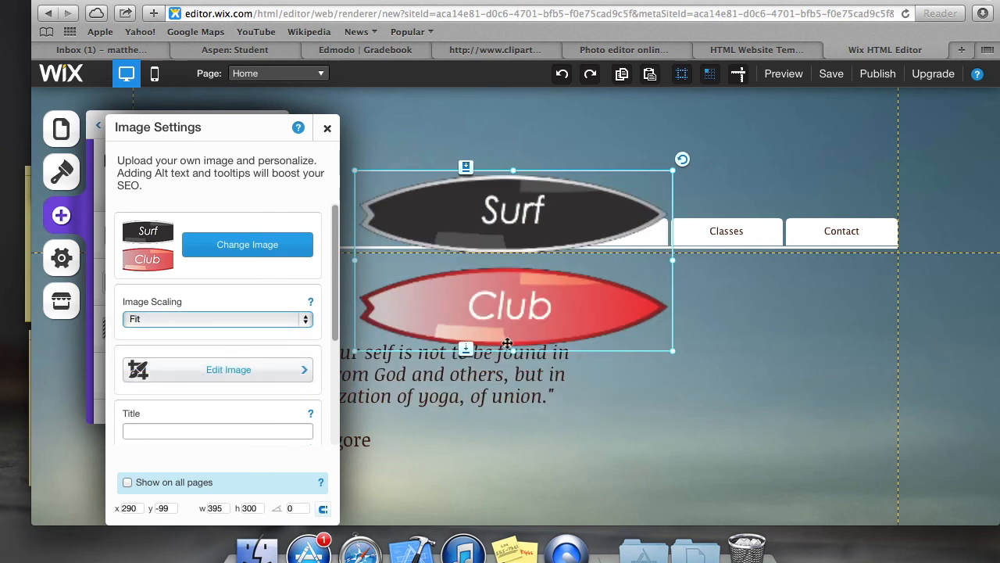
Step: Shrink the logo to about 164 by 90 pixels and move it to the left part of the header
left_click_drag(676, 353, 516, 259)
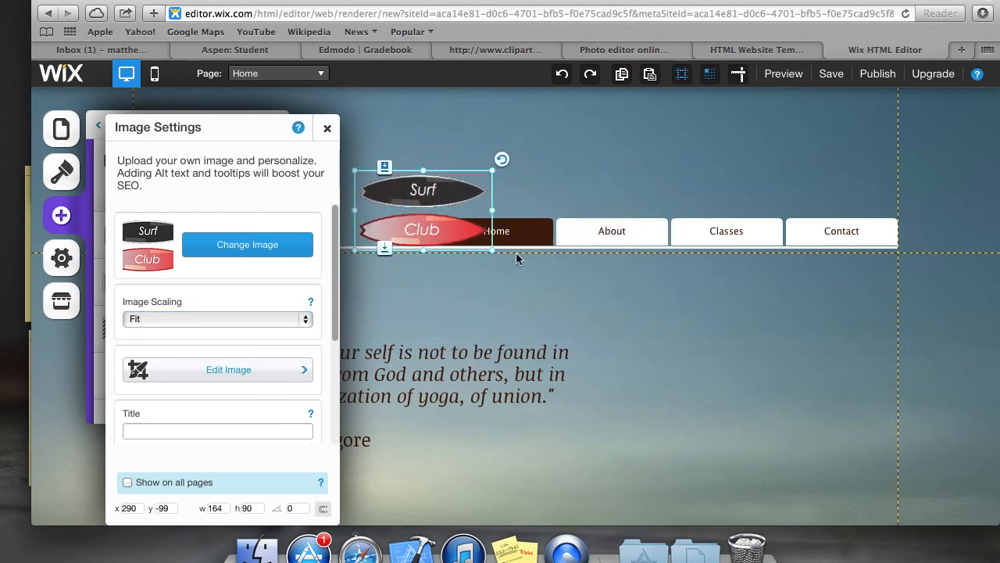
left_click(327, 127)
left_click_drag(399, 196, 204, 183)
left_click(269, 127)
Step: Enlarge the logo to nearly the full header height and position it above the header line, left of the navigation menu
left_click_drag(293, 191, 339, 202)
left_click_drag(263, 173, 256, 120)
left_click_drag(333, 202, 383, 229)
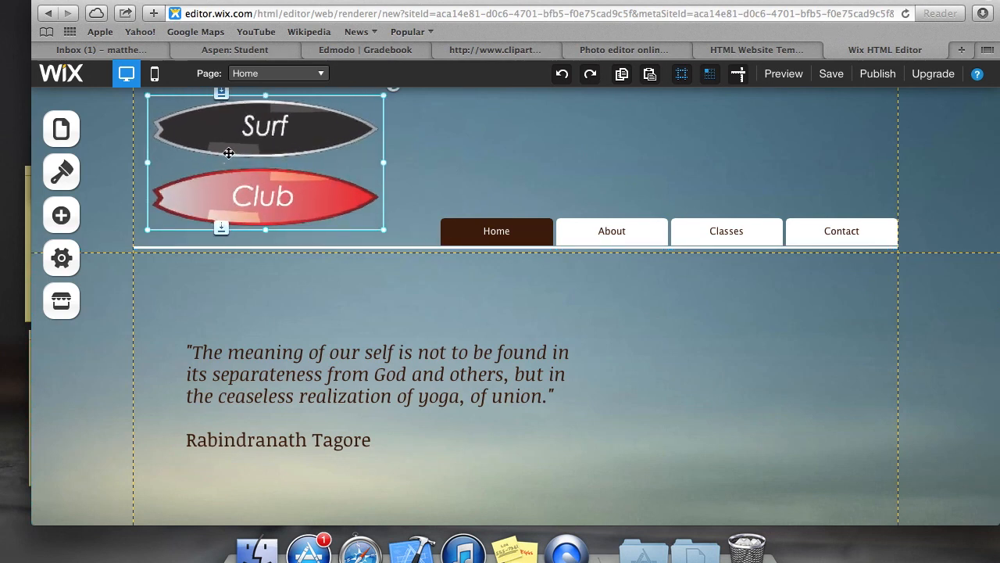
left_click_drag(235, 144, 258, 144)
left_click(286, 308)
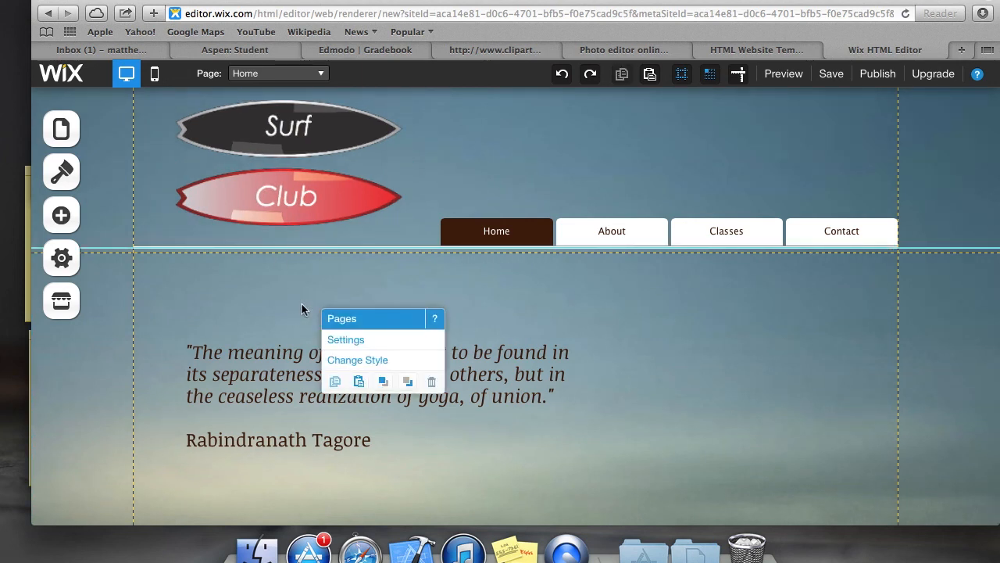